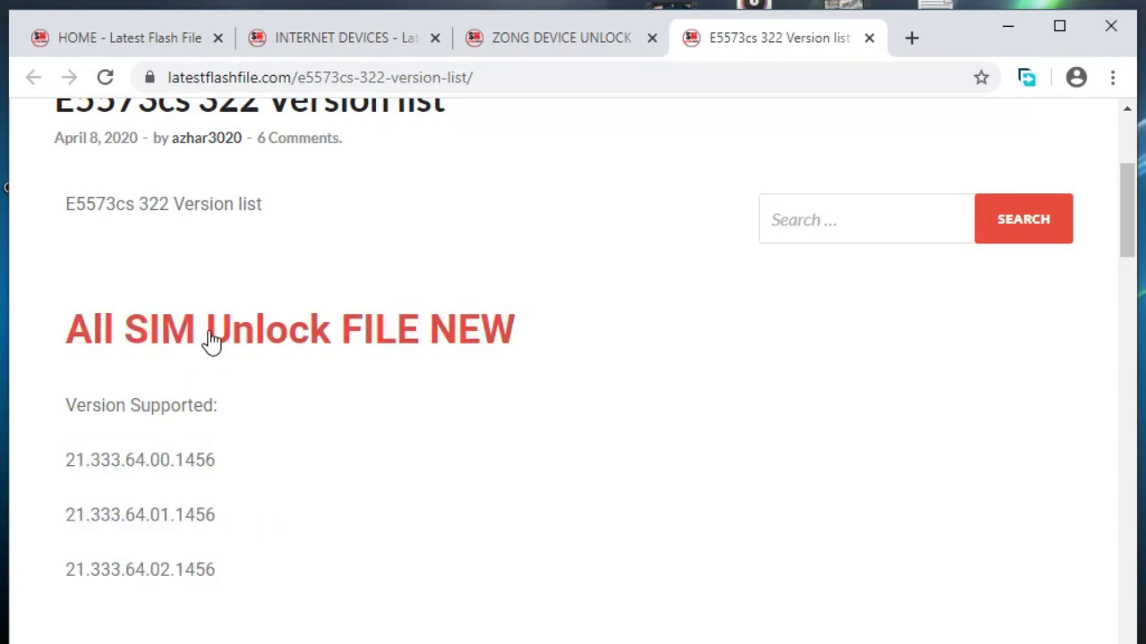
Step: Review the supported firmware versions for the E5573cs 322 and open the All SIM Unlock FILE NEW page
scroll(212, 342, down, 5)
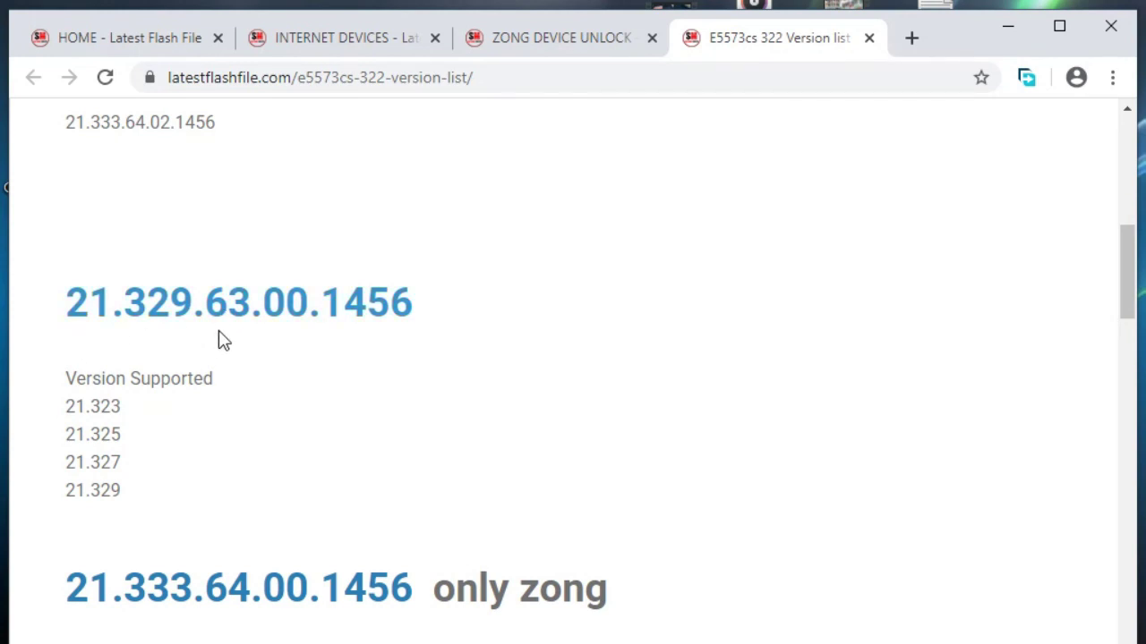
drag(125, 496, 68, 416)
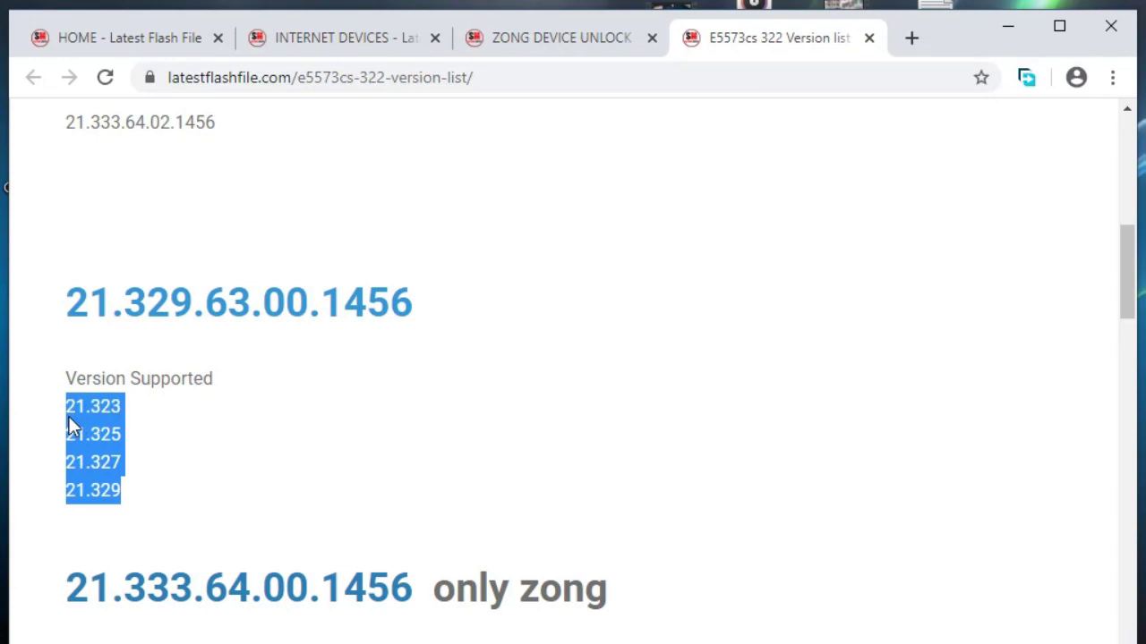
scroll(179, 325, down, 2)
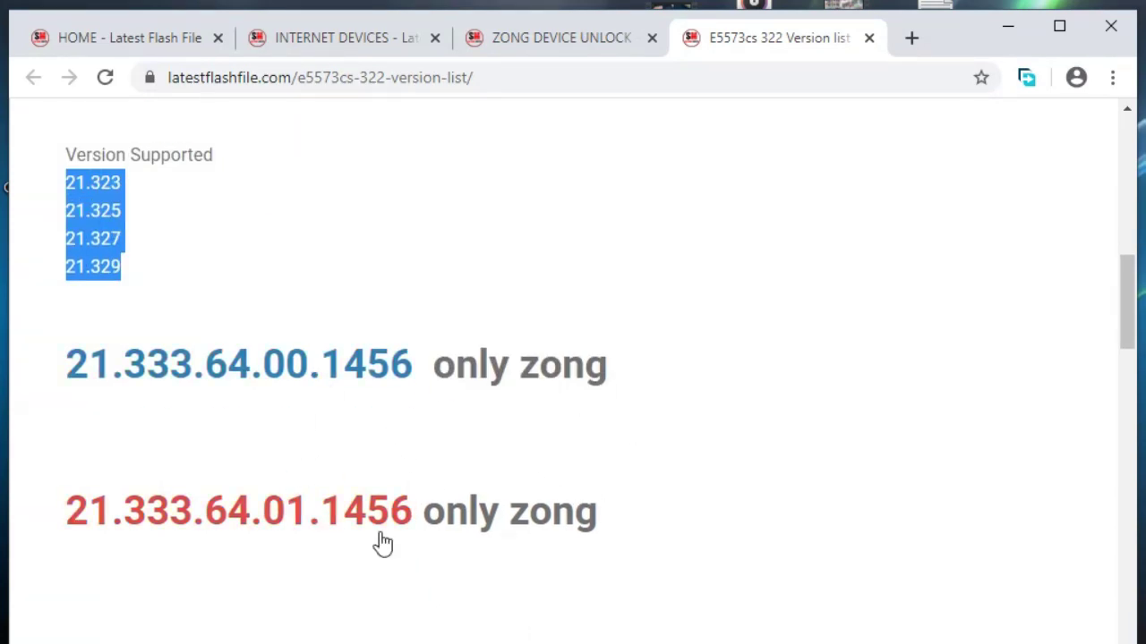
scroll(448, 529, up, 6)
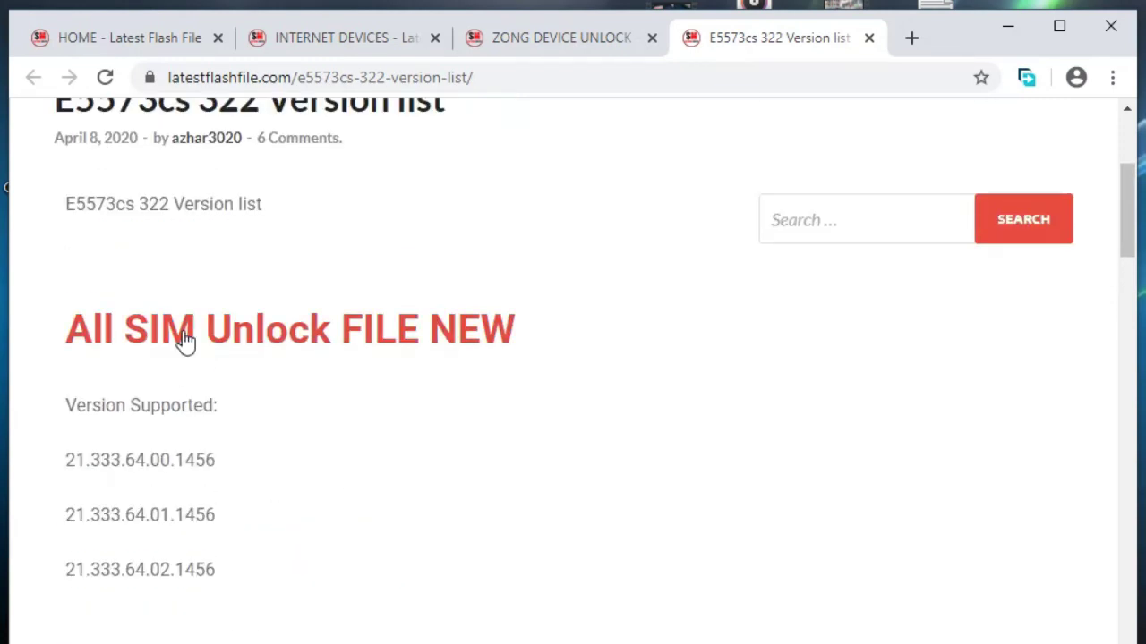
click(279, 342)
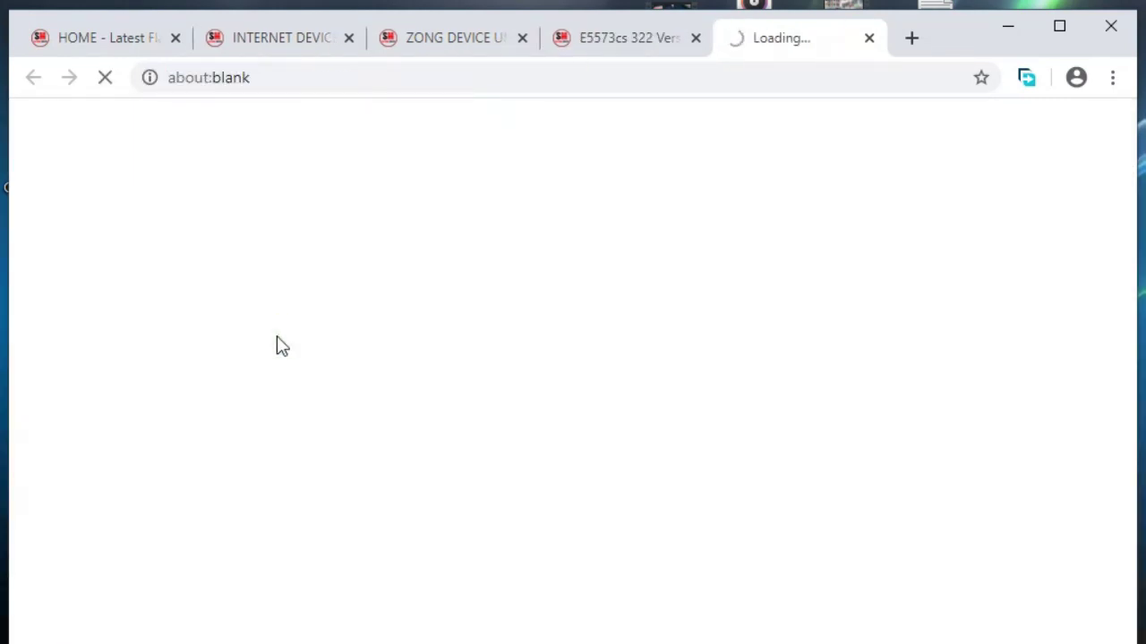
scroll(295, 392, down, 2)
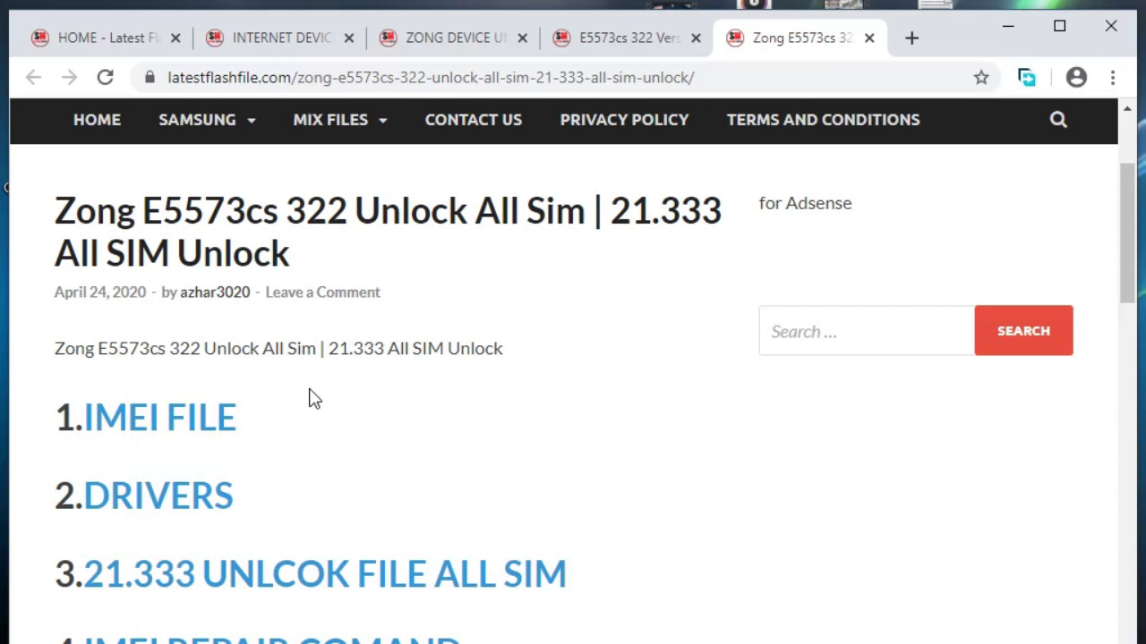
scroll(340, 394, down, 2)
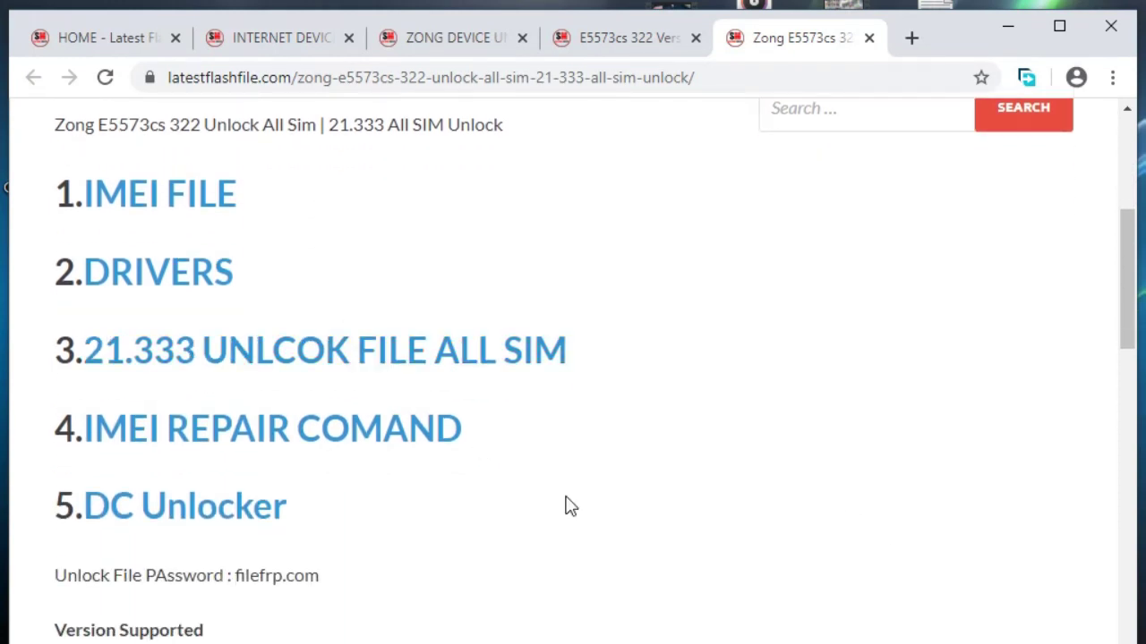
Step: Open the IMEI FILE, DRIVERS, 21.333 unlock file, IMEI REPAIR COMAND and DC Unlocker links in separate new tabs
right_click(218, 215)
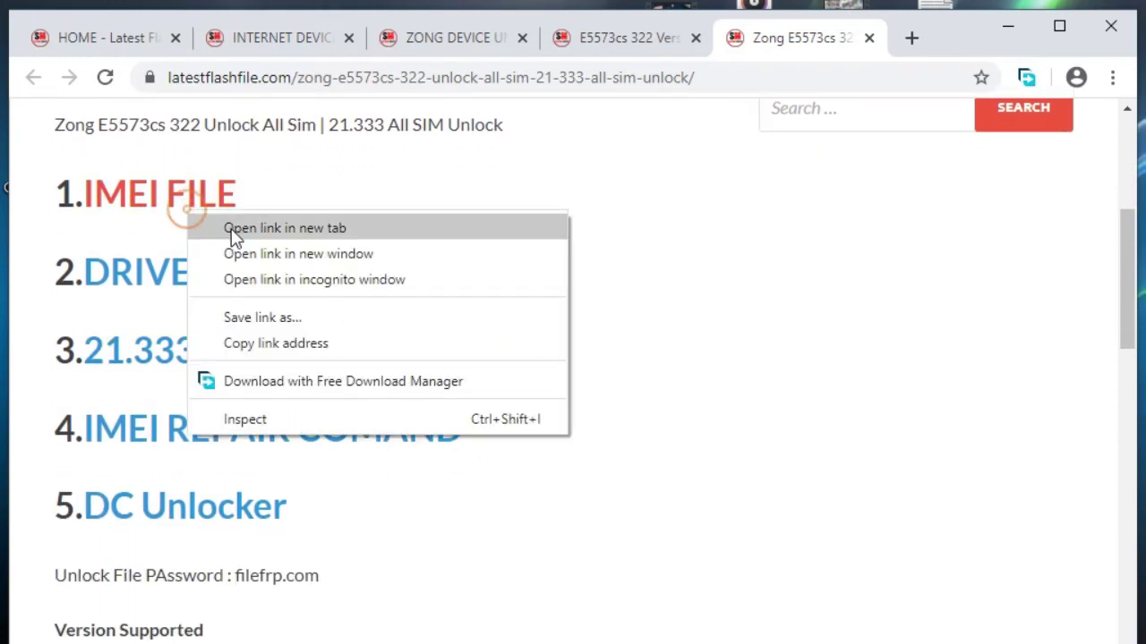
click(241, 224)
click(224, 300)
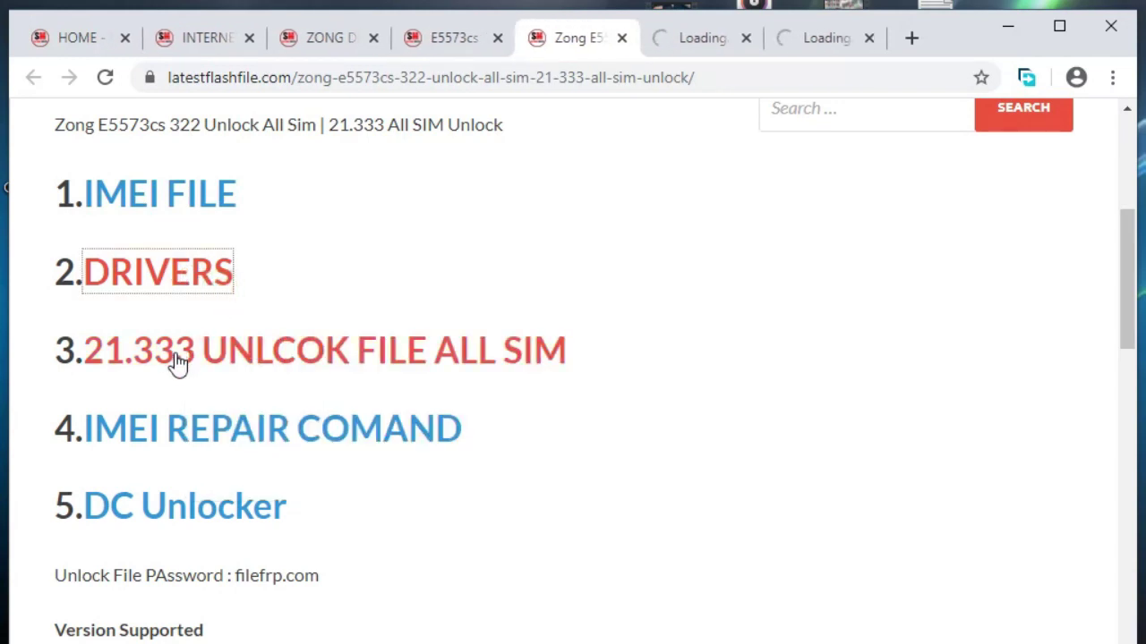
right_click(176, 366)
click(219, 377)
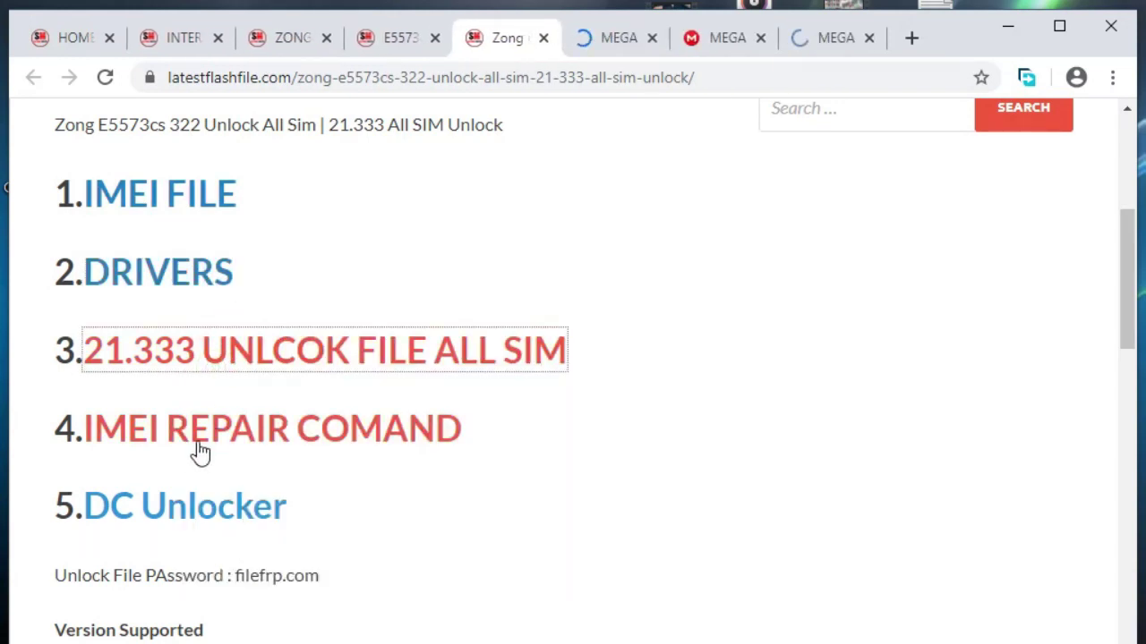
right_click(175, 436)
click(221, 450)
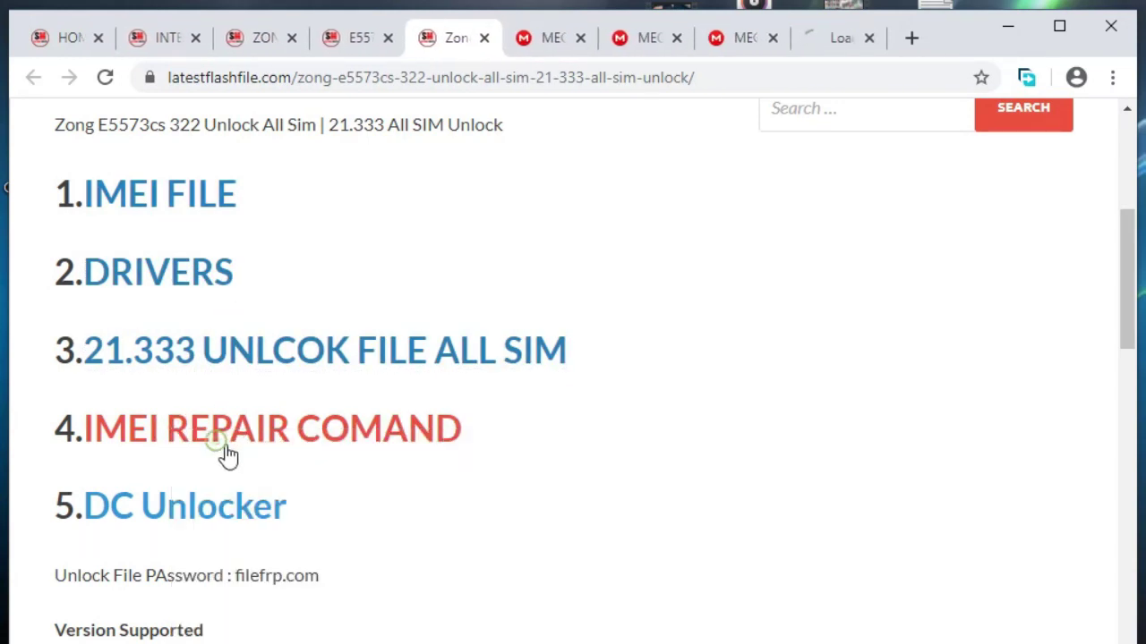
right_click(214, 506)
click(278, 298)
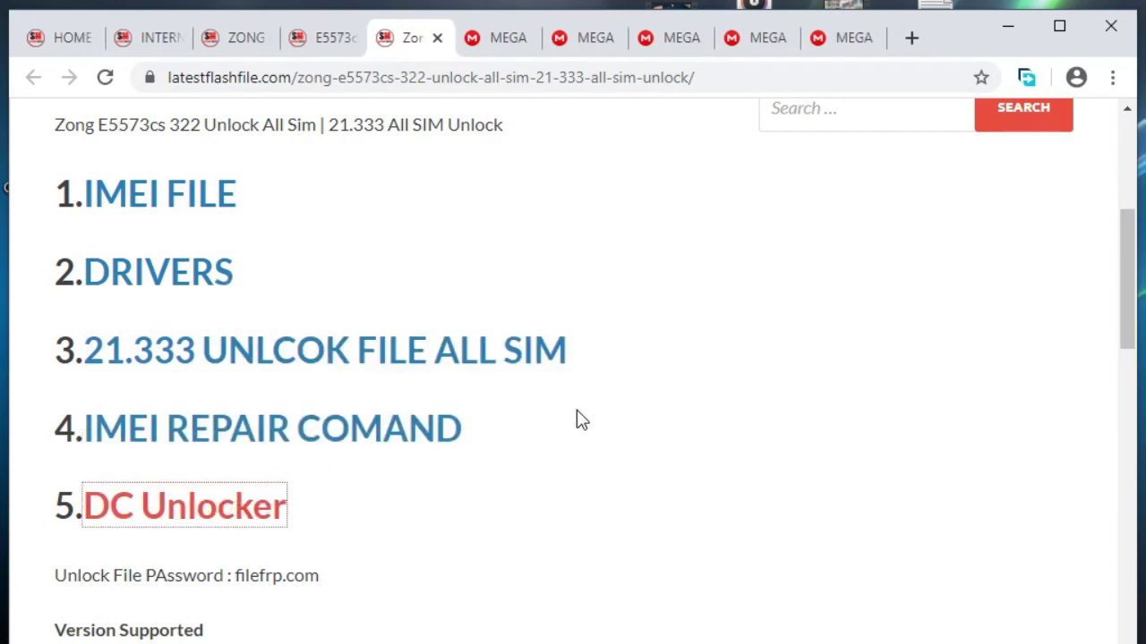
Step: Copy the unlock file password listed below the download links
scroll(573, 422, down, 1)
scroll(376, 453, up, 1)
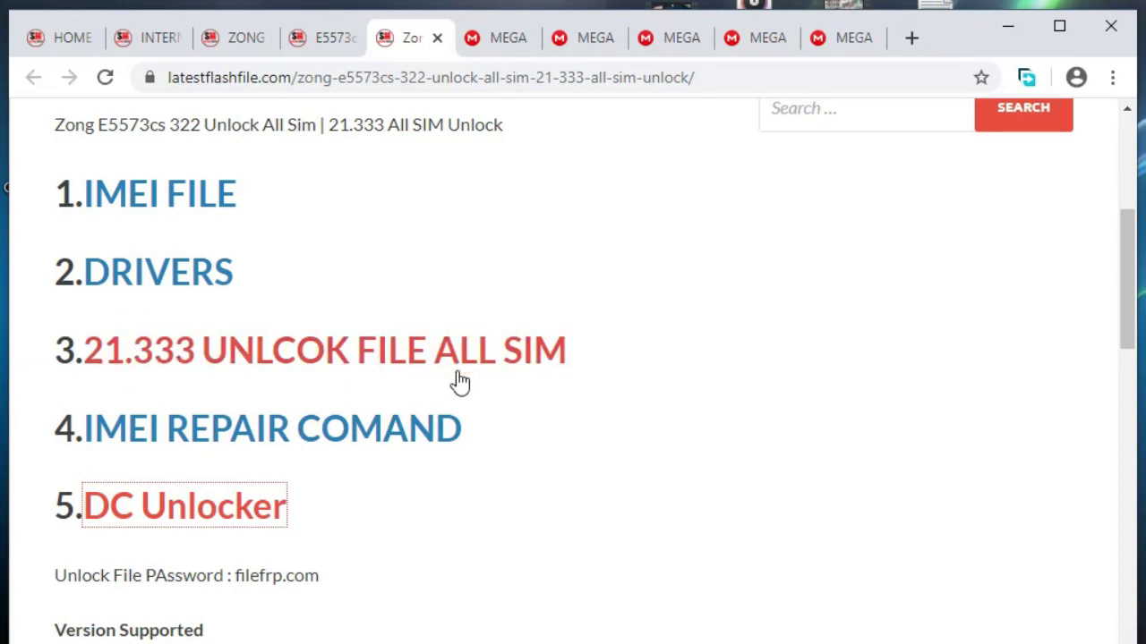
drag(342, 576, 238, 575)
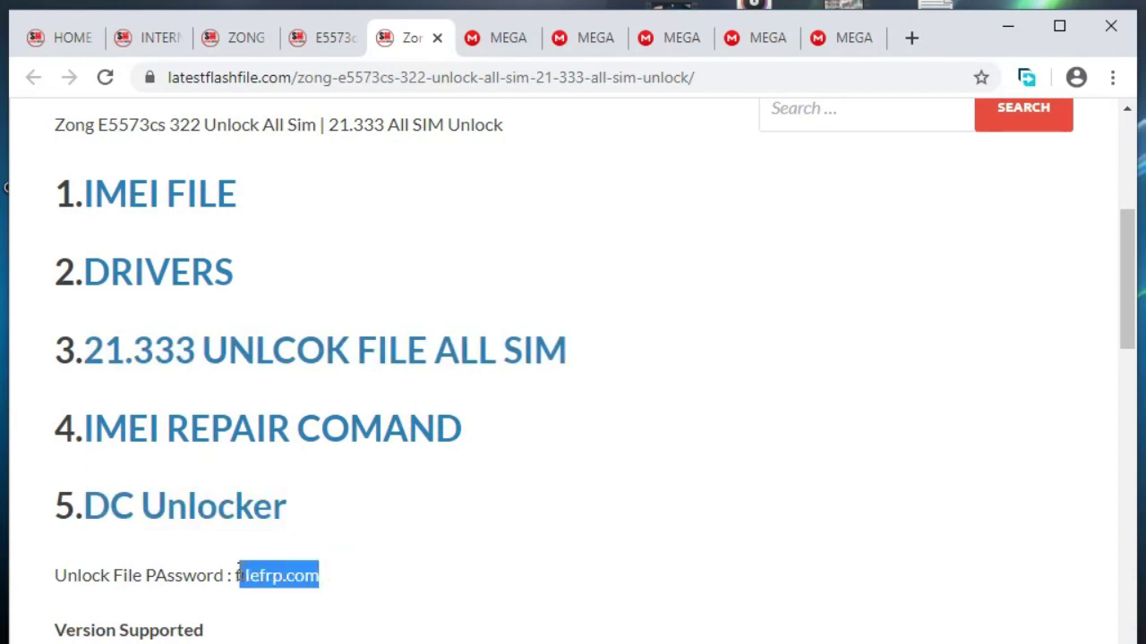
right_click(283, 574)
click(304, 585)
Step: Look through the five MEGA download pages and close the browser
click(501, 40)
click(591, 45)
click(673, 45)
click(757, 45)
click(851, 41)
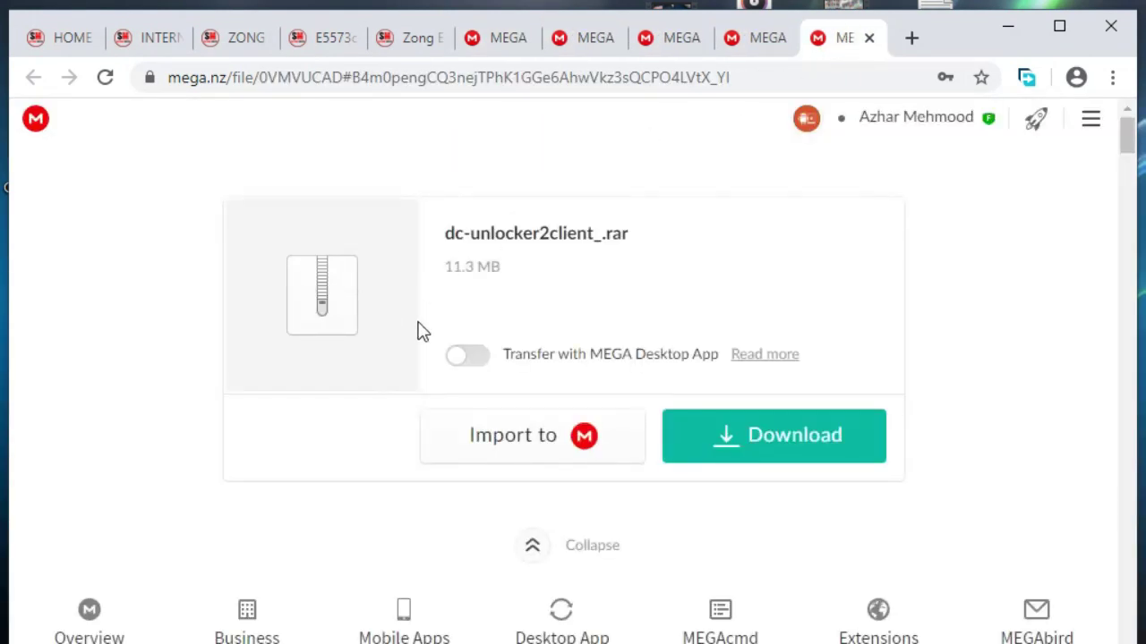
click(1110, 29)
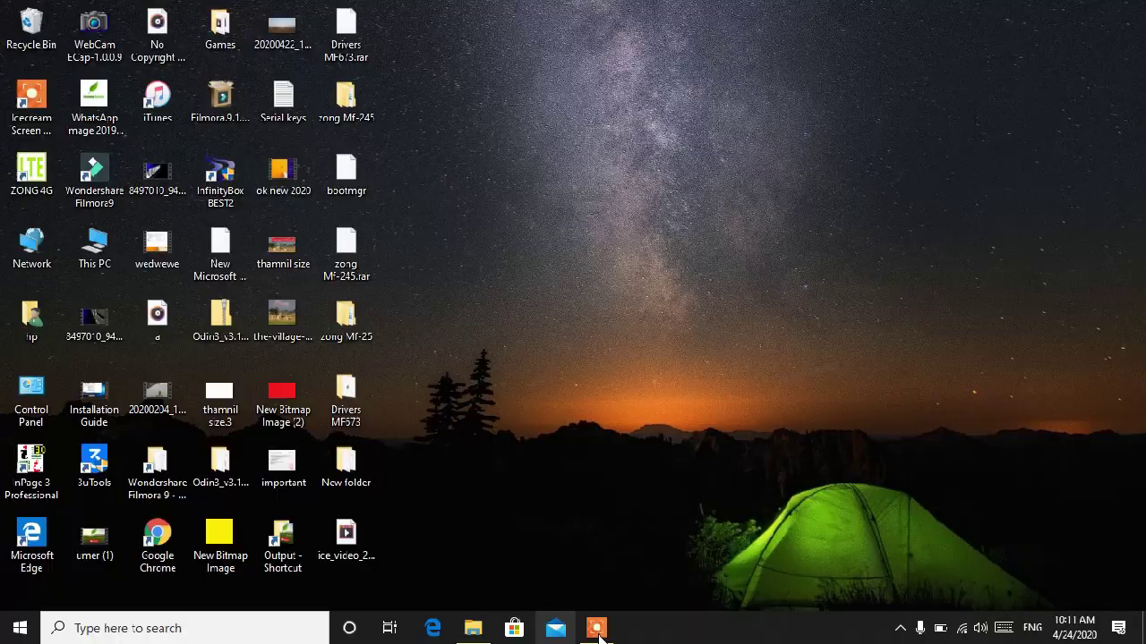
Step: Maximize the New folder window to examine the downloaded unlock files and drivers
click(597, 633)
click(593, 599)
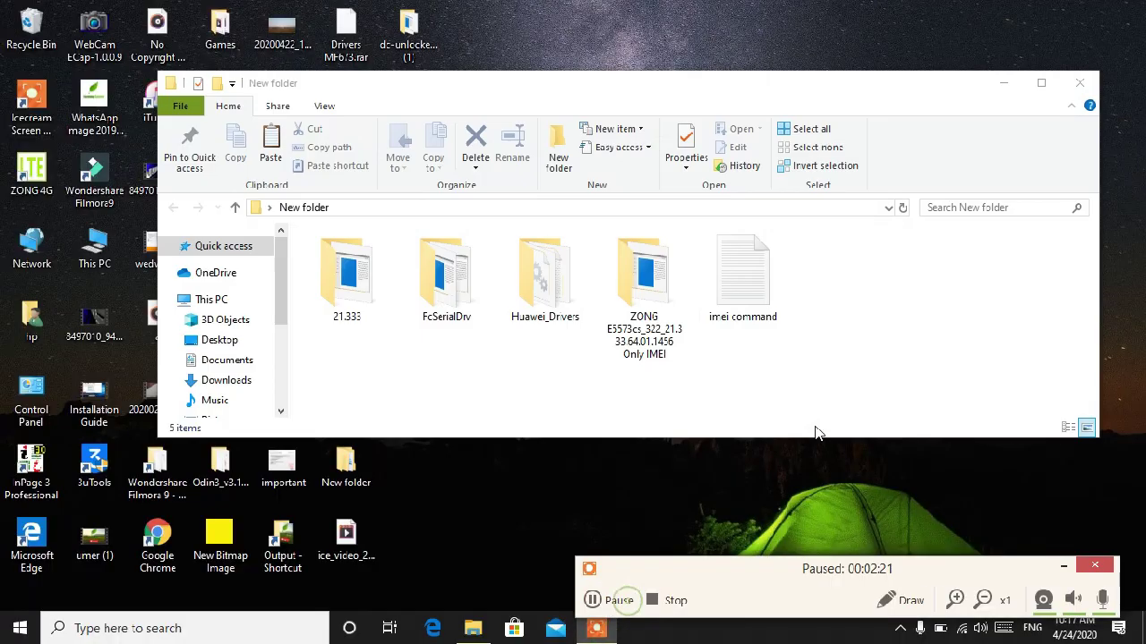
click(594, 600)
click(1041, 82)
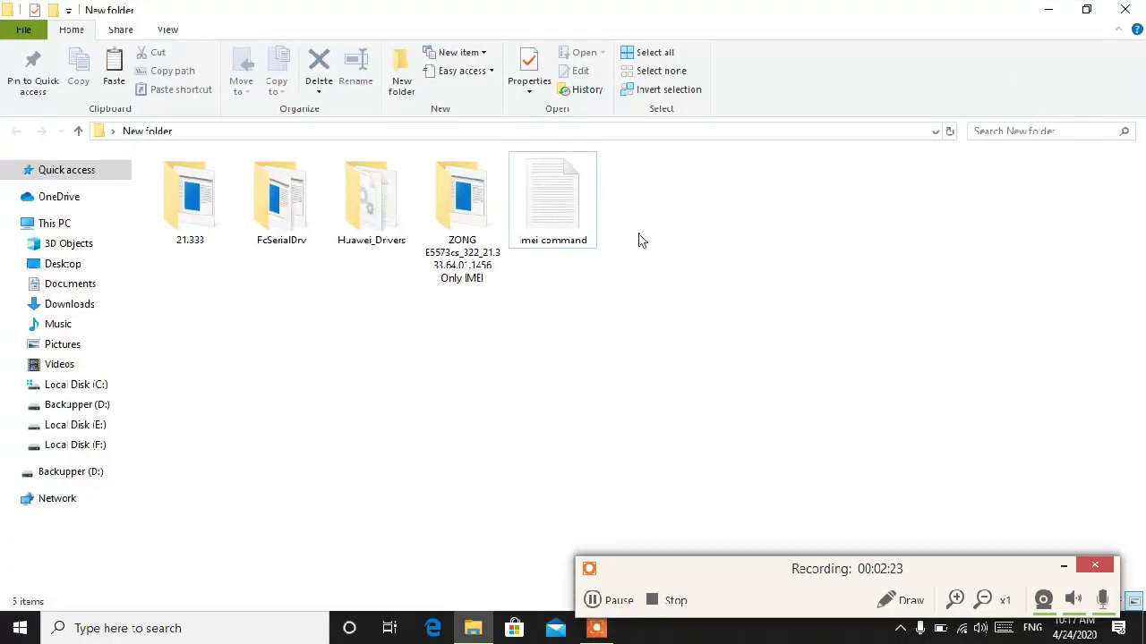
click(1064, 565)
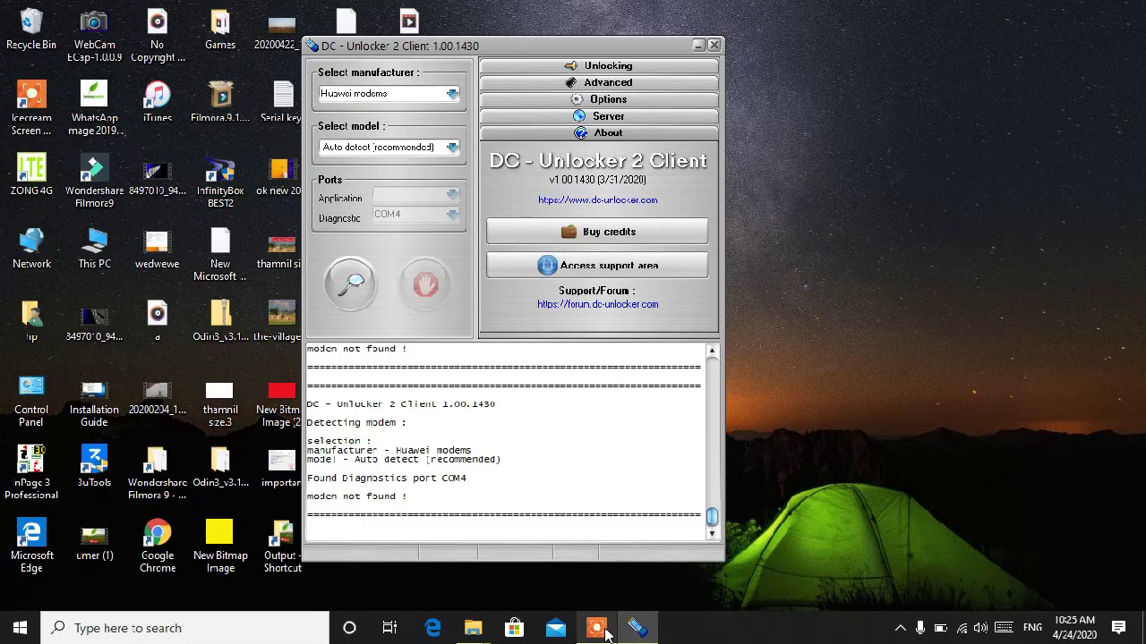
Step: Detect the connected Huawei modem in DC-Unlocker on port COM4 and move the window clear of the desktop icons
click(597, 617)
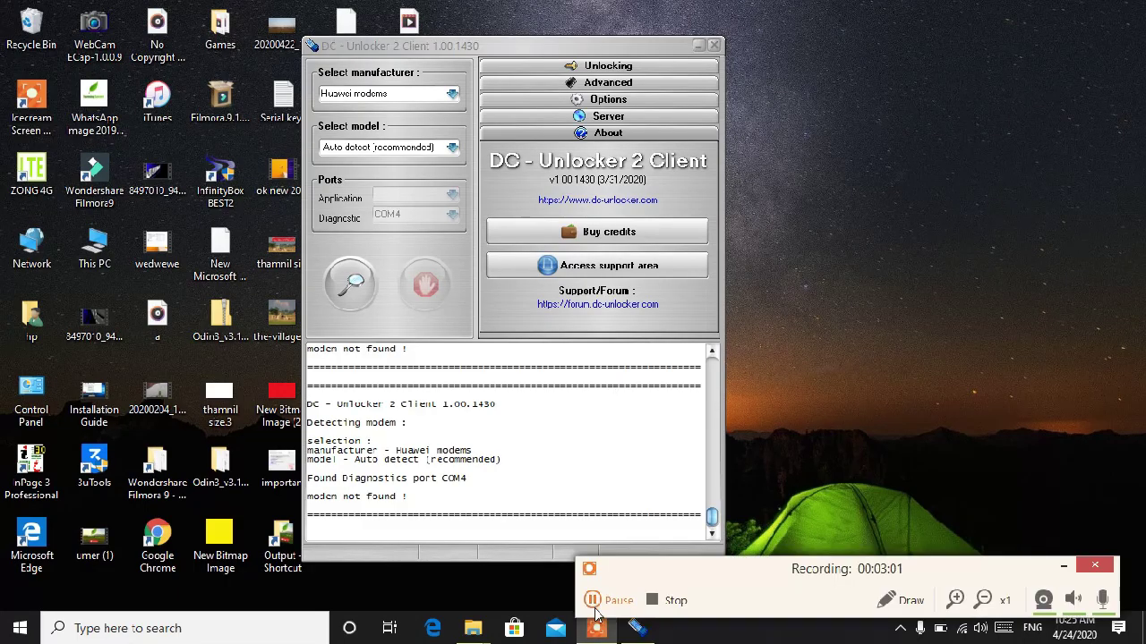
click(593, 600)
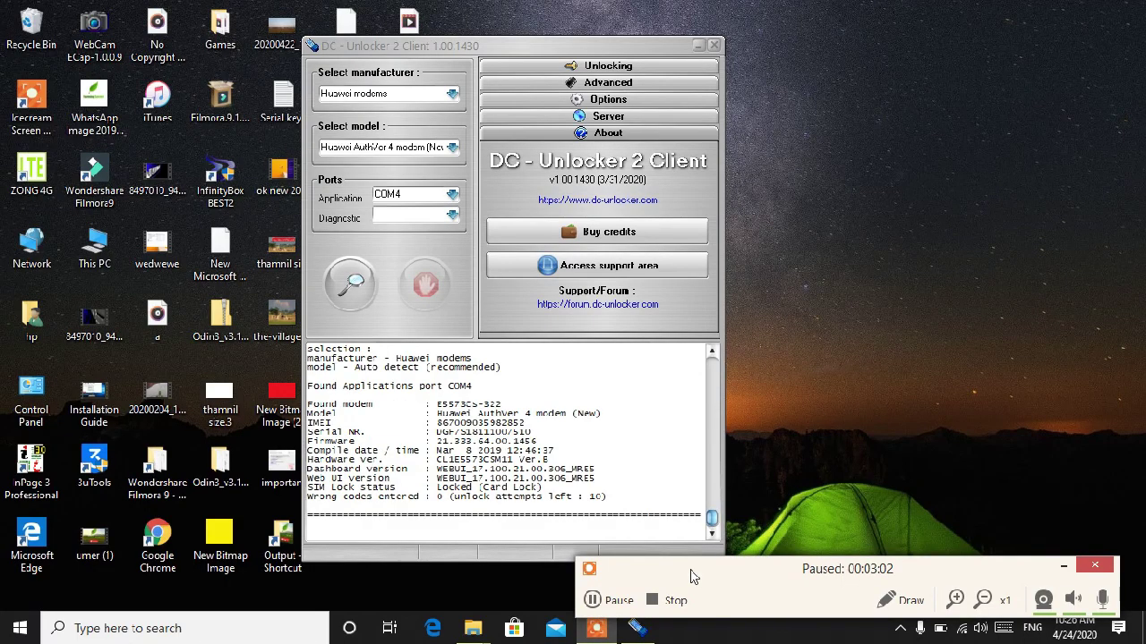
click(594, 600)
click(351, 285)
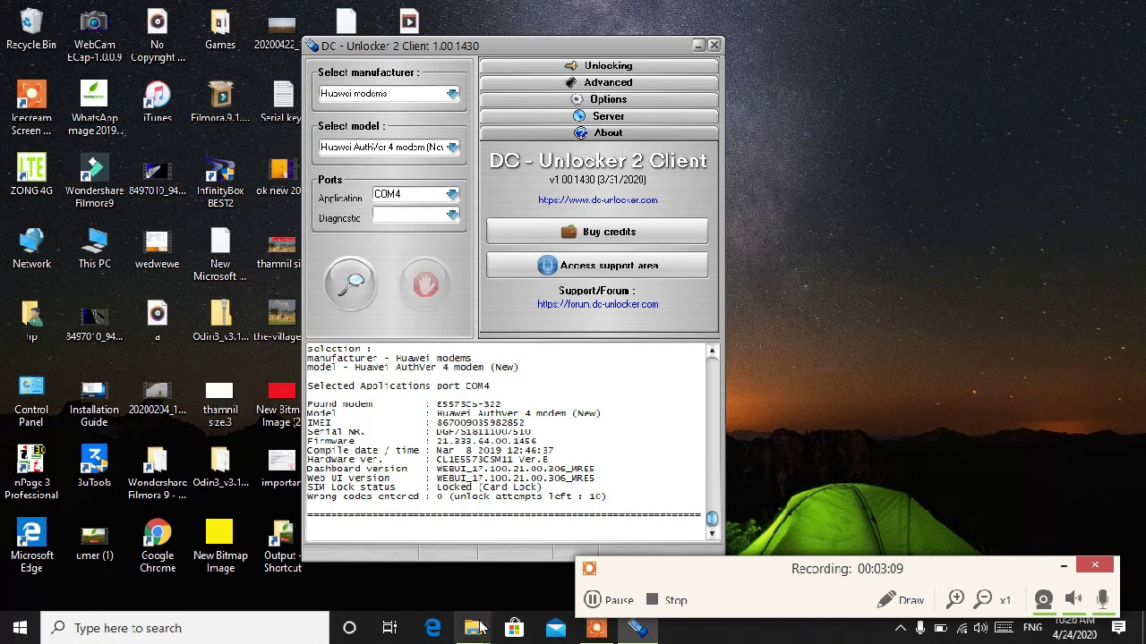
drag(519, 55, 681, 71)
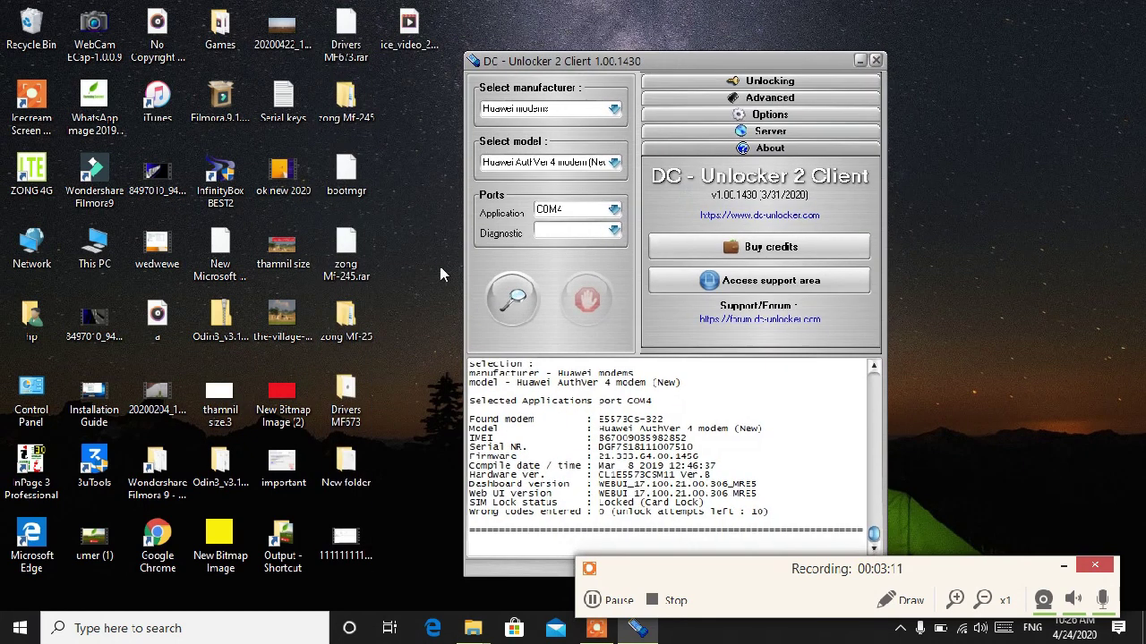
Step: Open the imei command text file from the desktop's New folder to view its AT commands, and minimize it
click(341, 485)
double_click(341, 484)
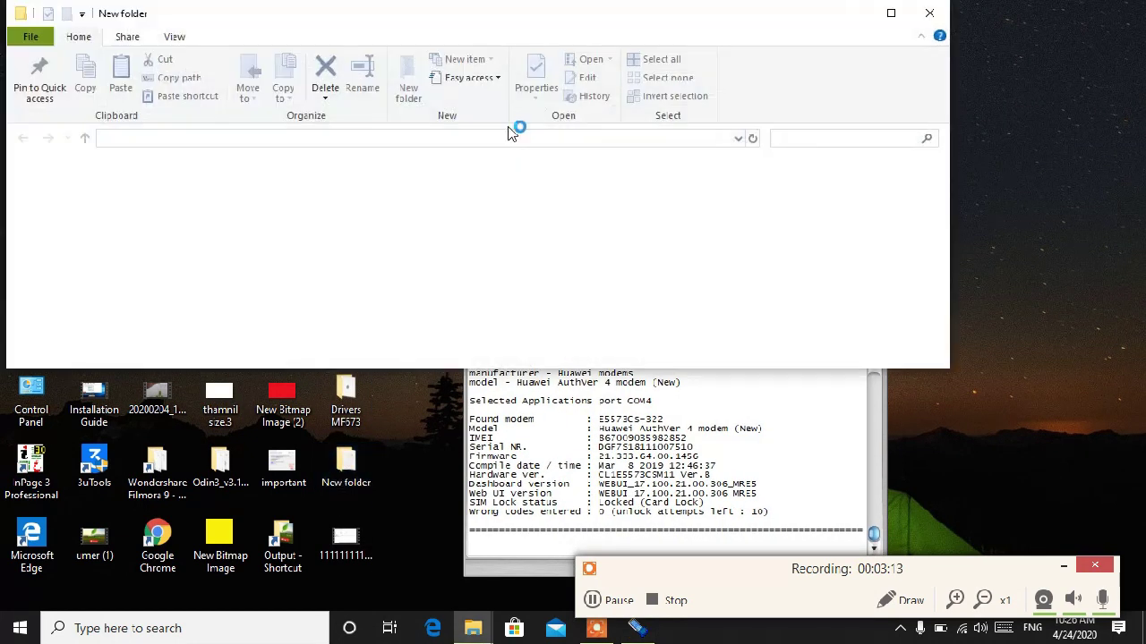
double_click(658, 246)
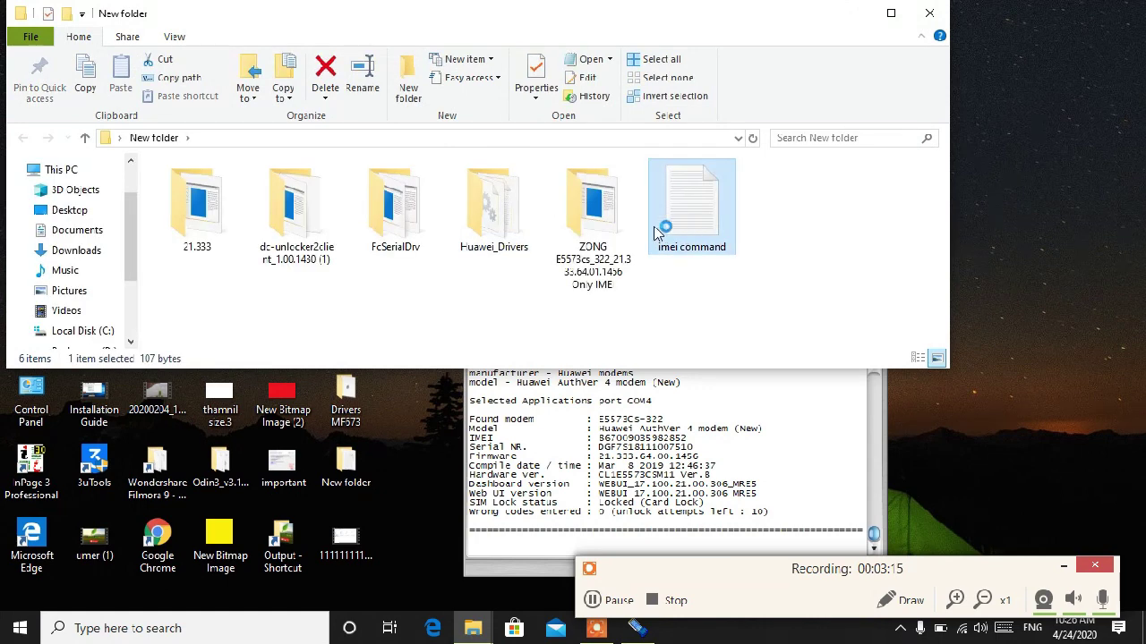
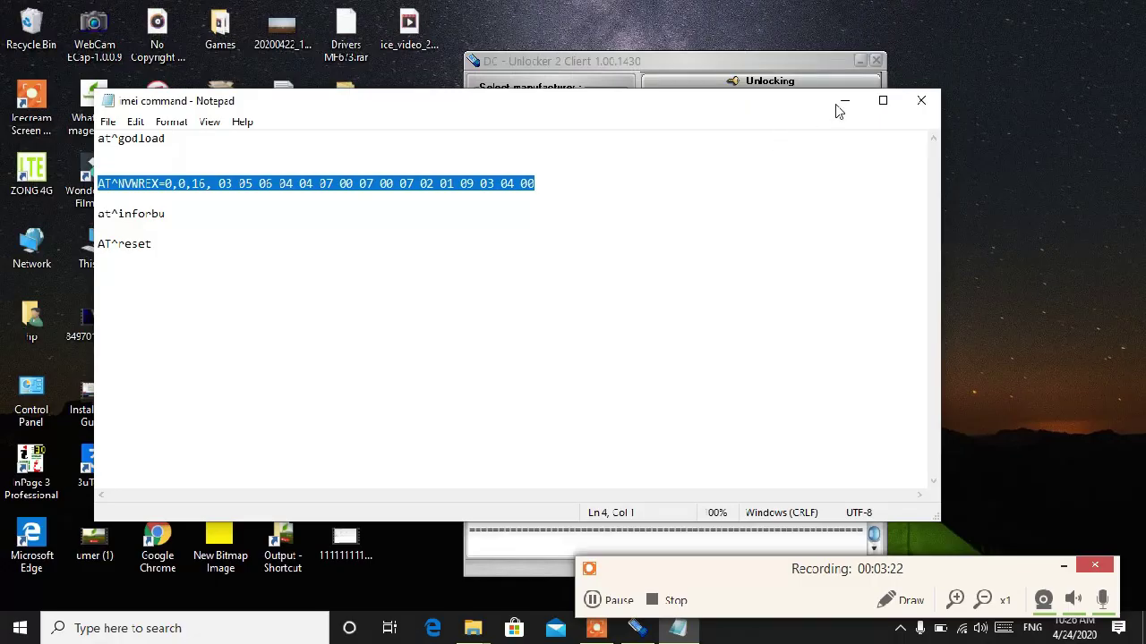
click(836, 109)
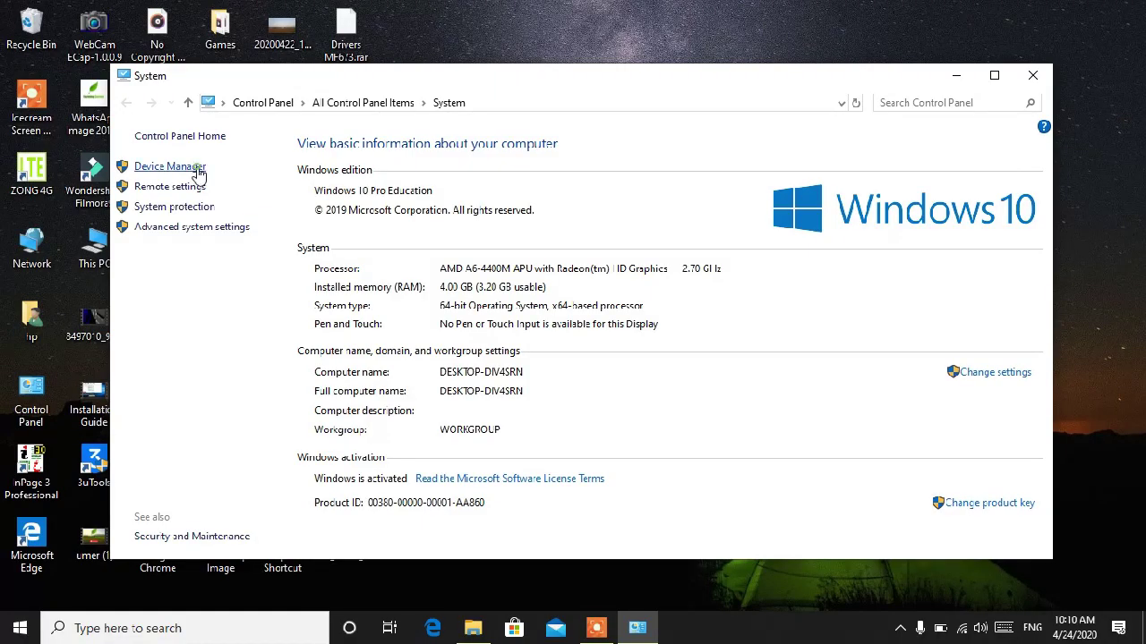
Step: Open Device Manager and start a driver update for HUAWEI_MOBILE that browses this computer for drivers
click(199, 170)
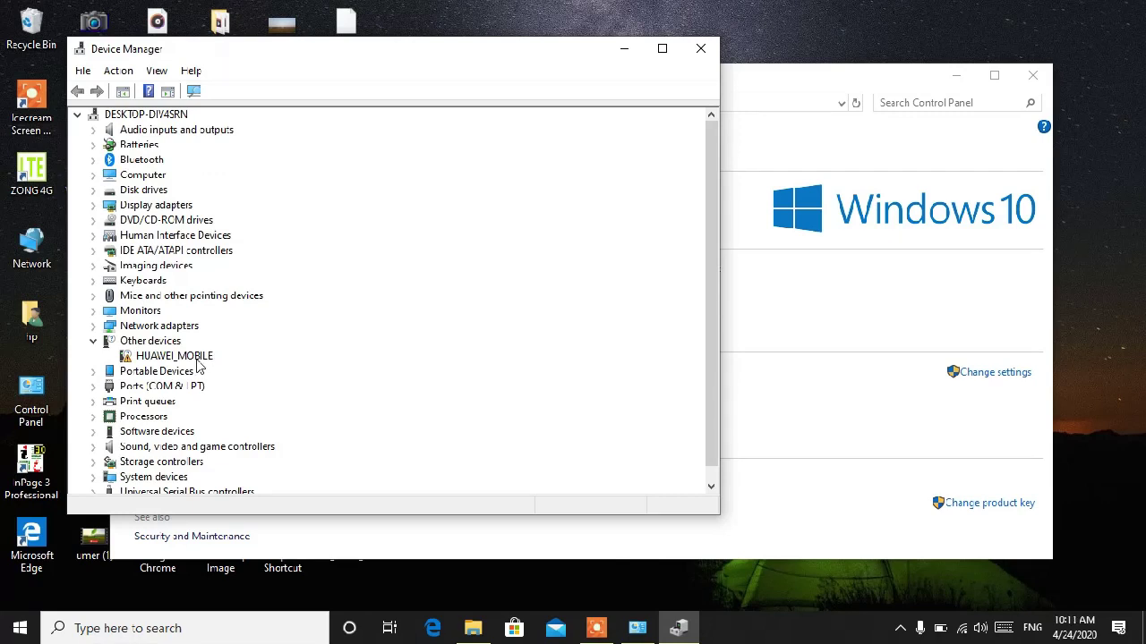
click(900, 628)
click(900, 628)
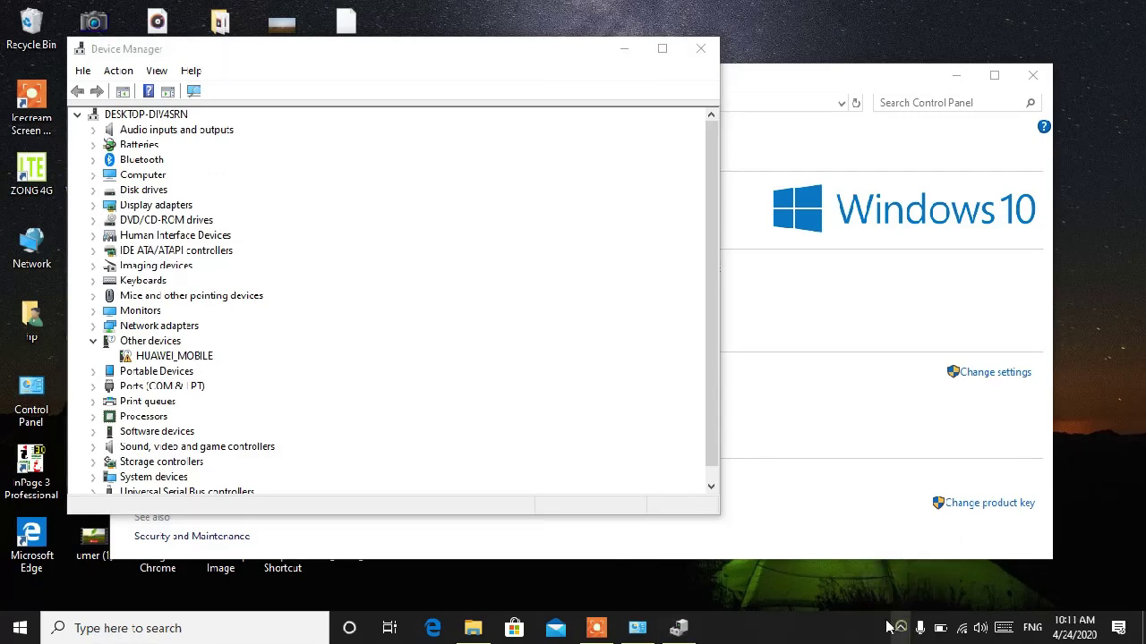
right_click(182, 361)
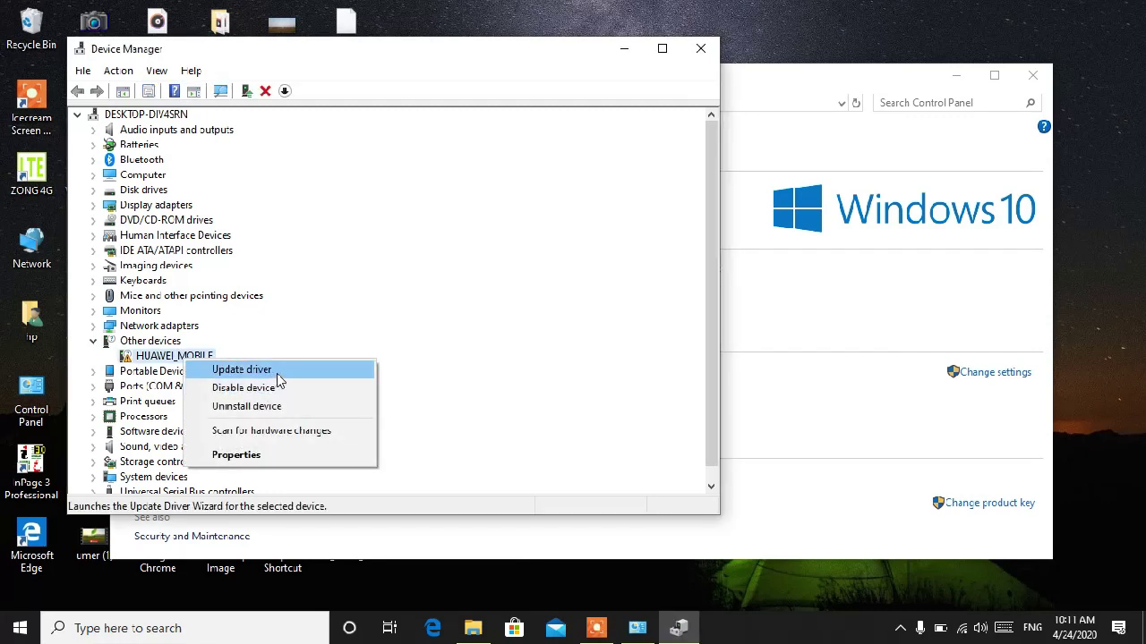
click(277, 373)
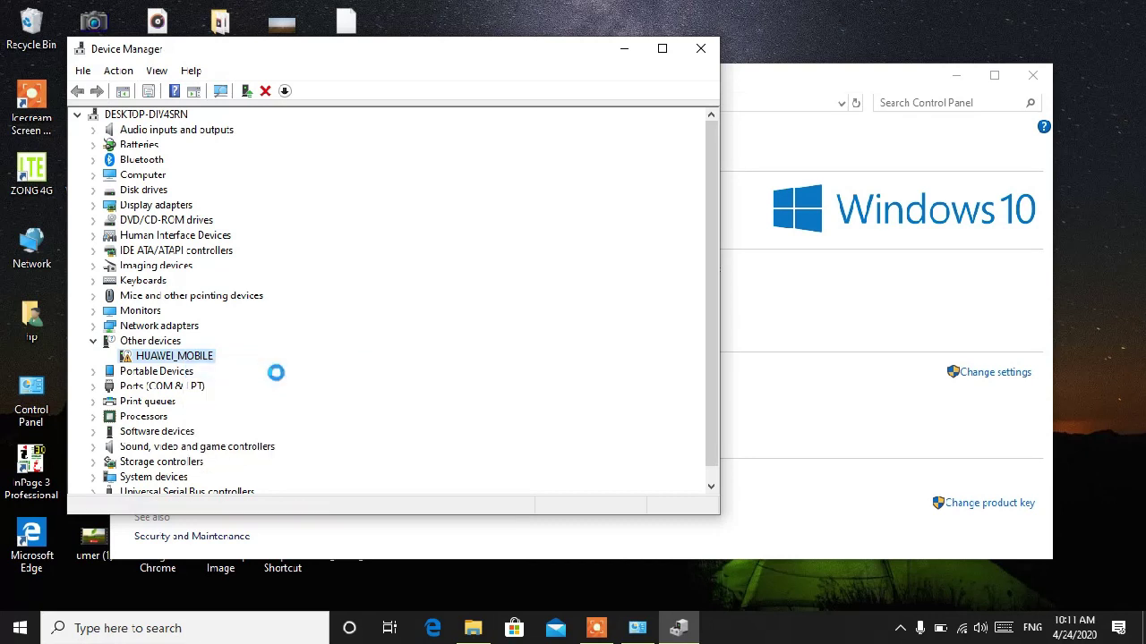
click(300, 356)
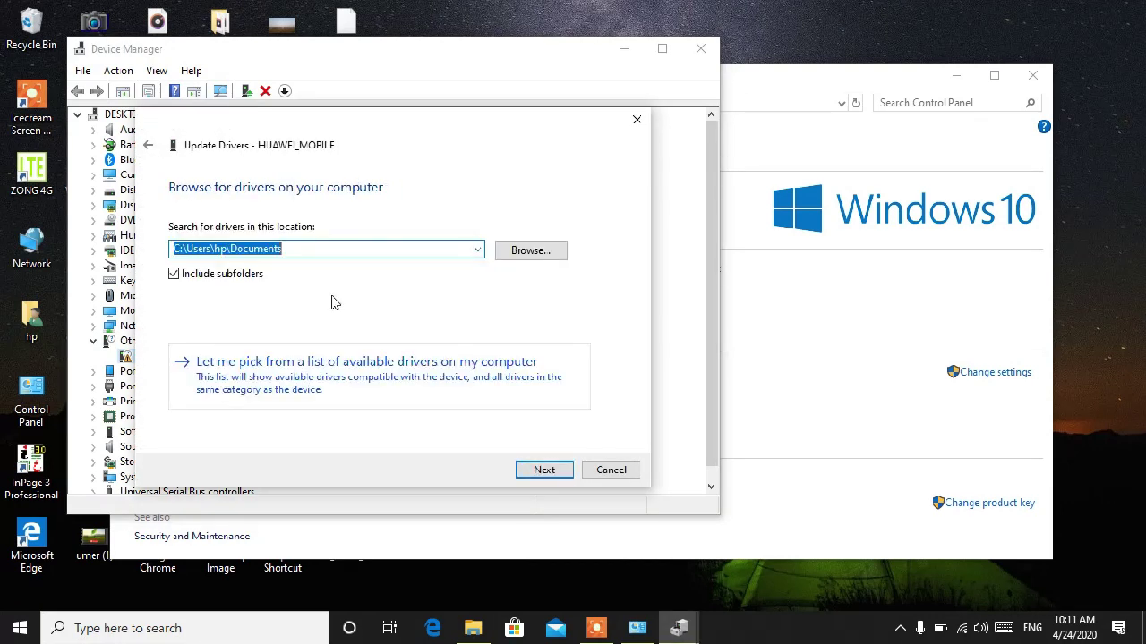
Step: Choose New folder on the desktop as the location to search for the HUAWEI_MOBILE drivers
click(548, 255)
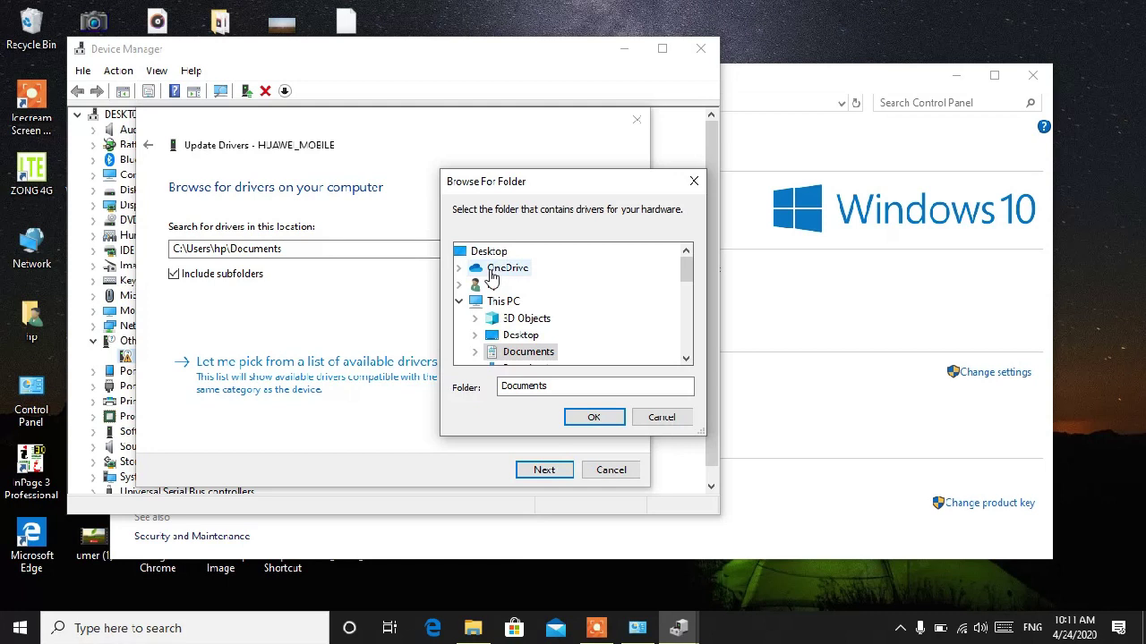
click(485, 255)
scroll(484, 269, down, 1)
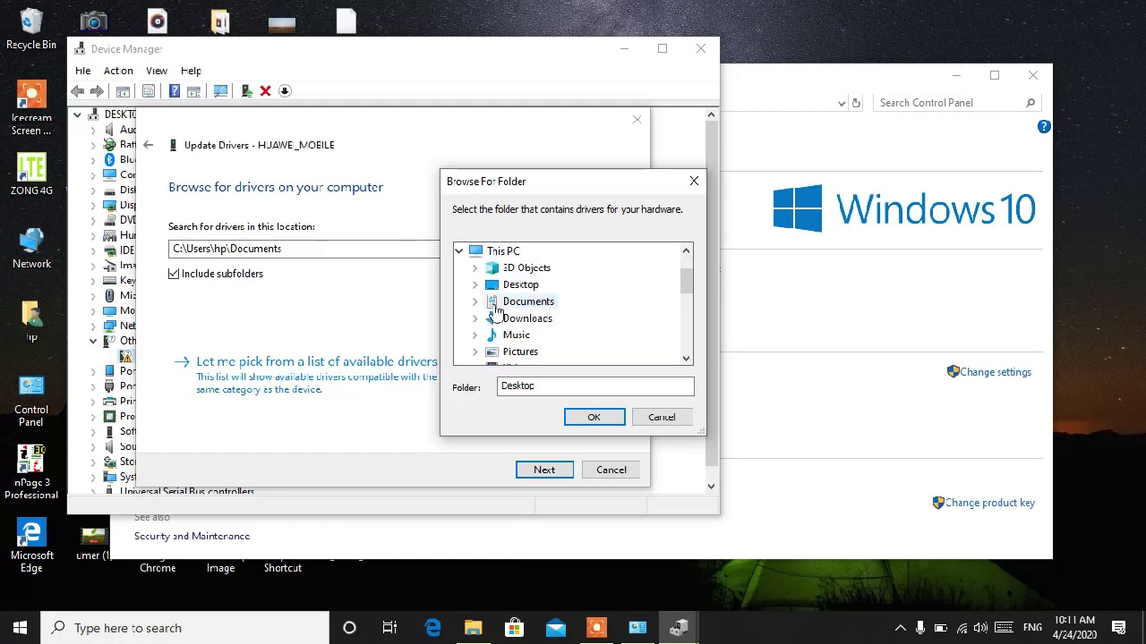
click(475, 284)
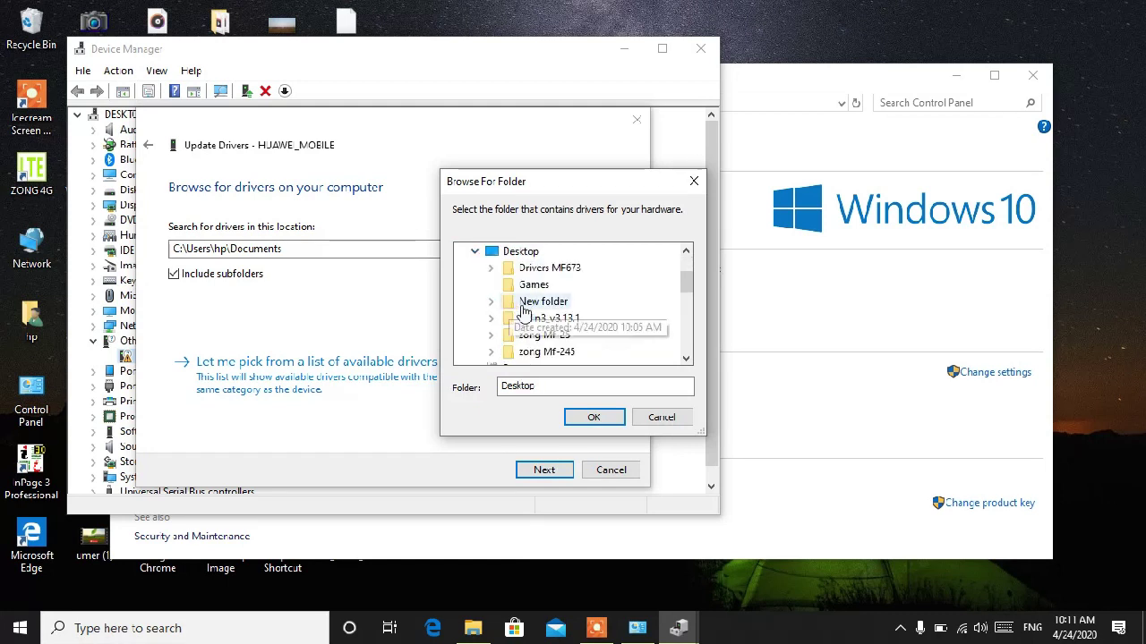
scroll(528, 294, up, 1)
scroll(510, 331, down, 1)
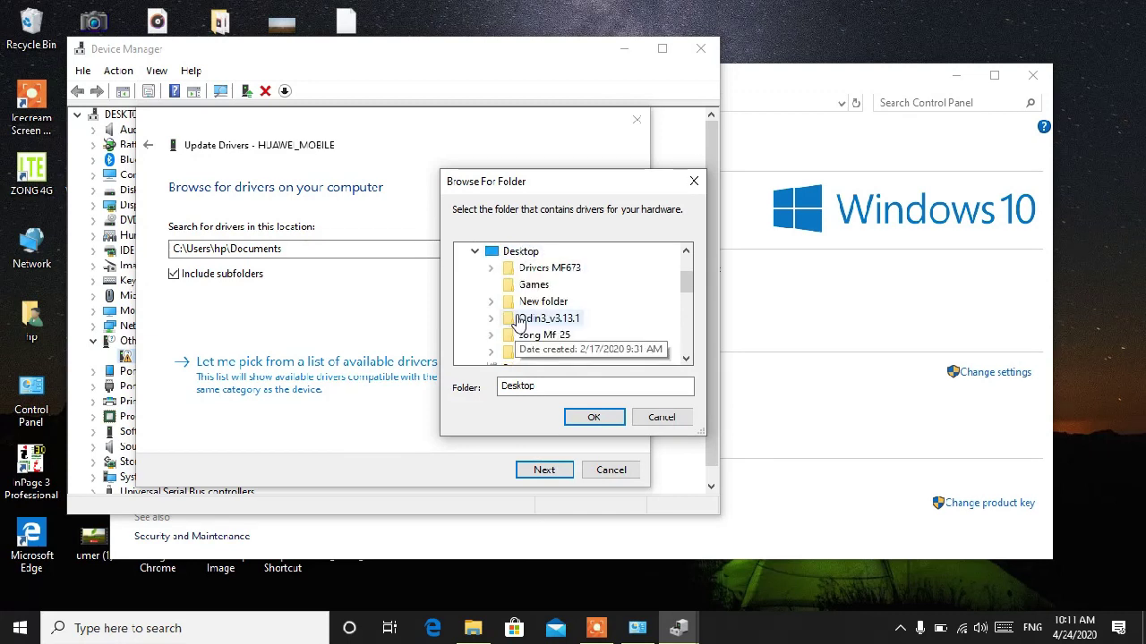
click(496, 303)
click(543, 302)
click(593, 417)
Step: Install the HUAWEI_MOBILE driver from the chosen folder, and close the update wizard, Device Manager and the System window
click(564, 472)
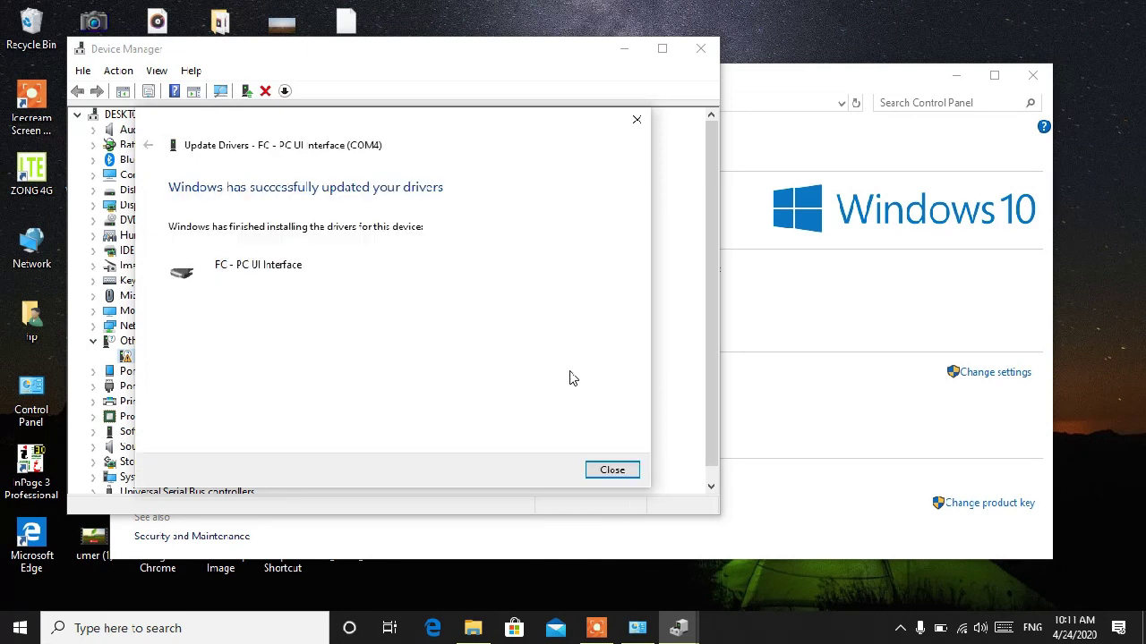
click(612, 471)
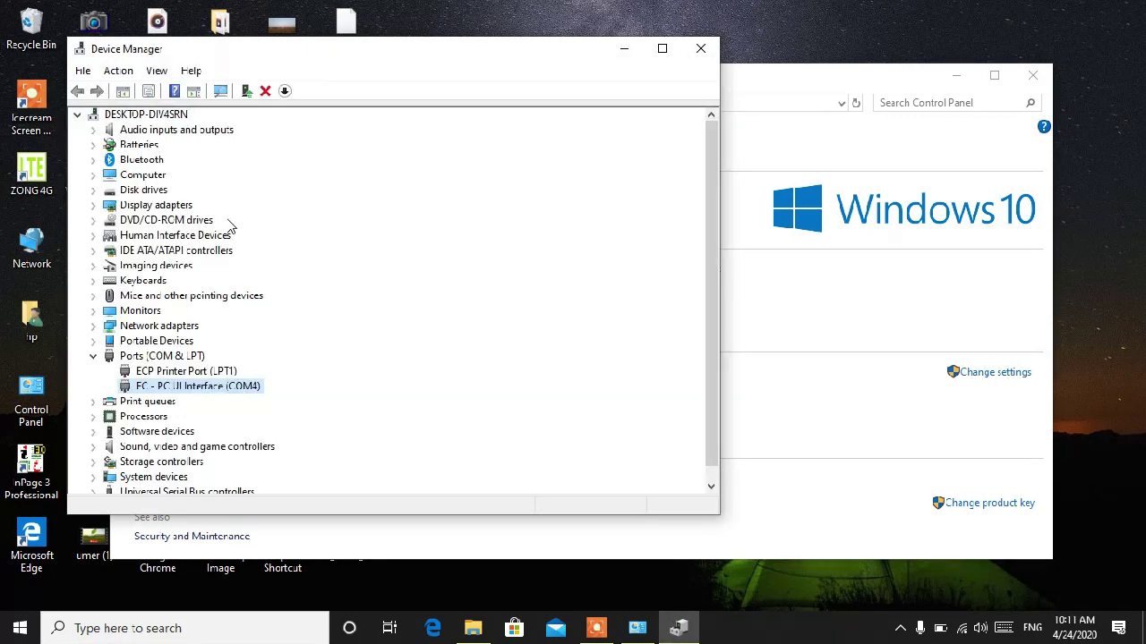
click(700, 48)
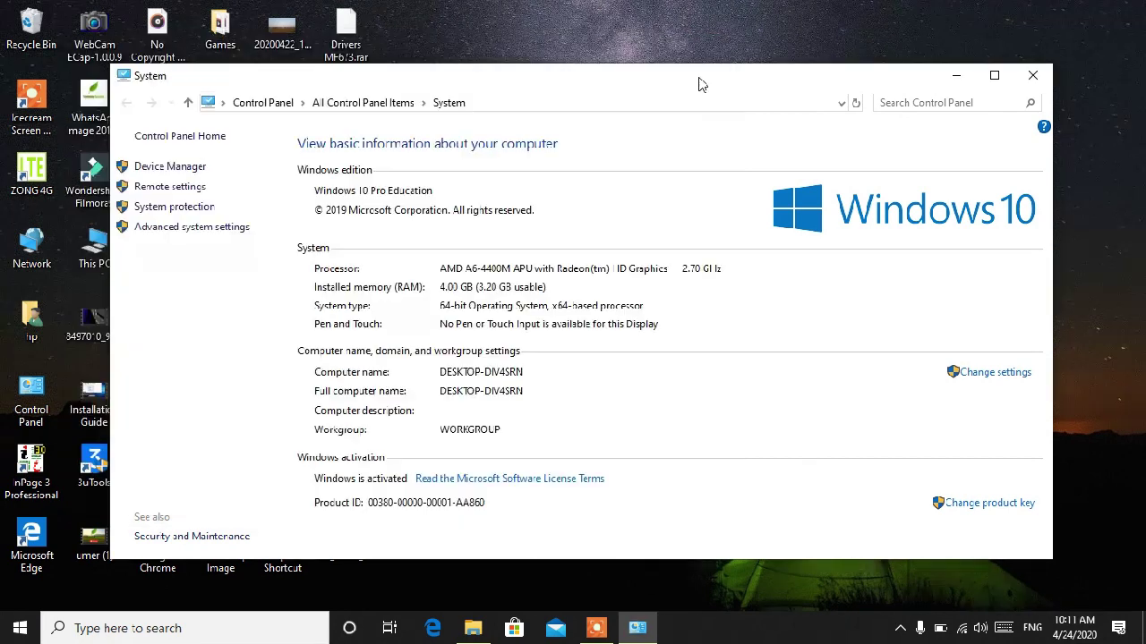
click(1030, 78)
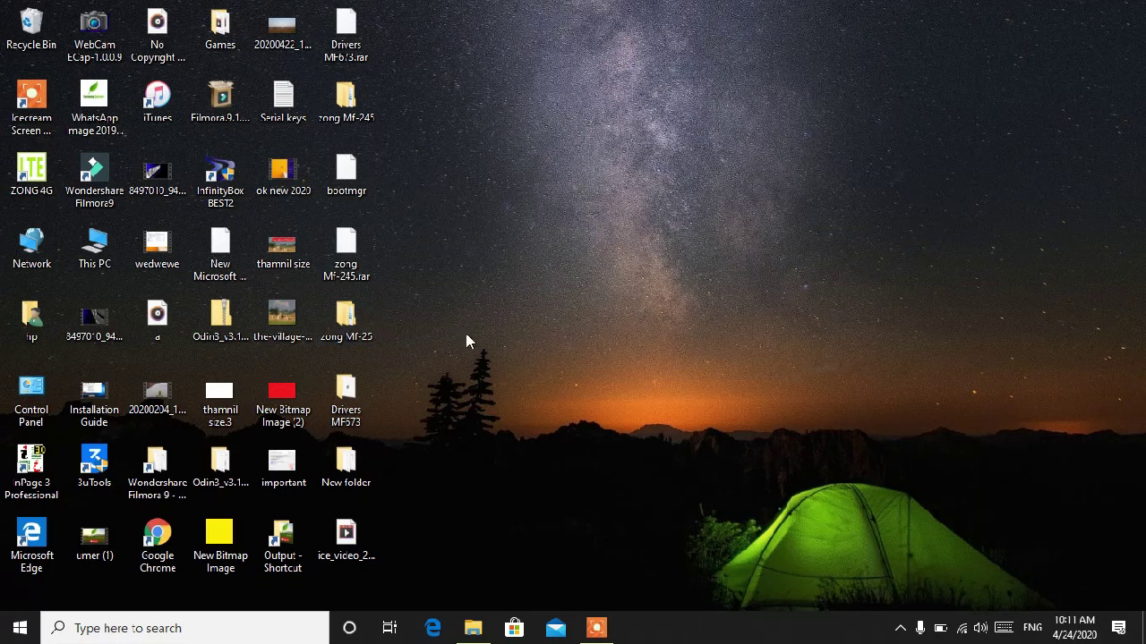
Step: Maximize the New folder window and go through its firmware folders, driver folders and imei command file
click(596, 628)
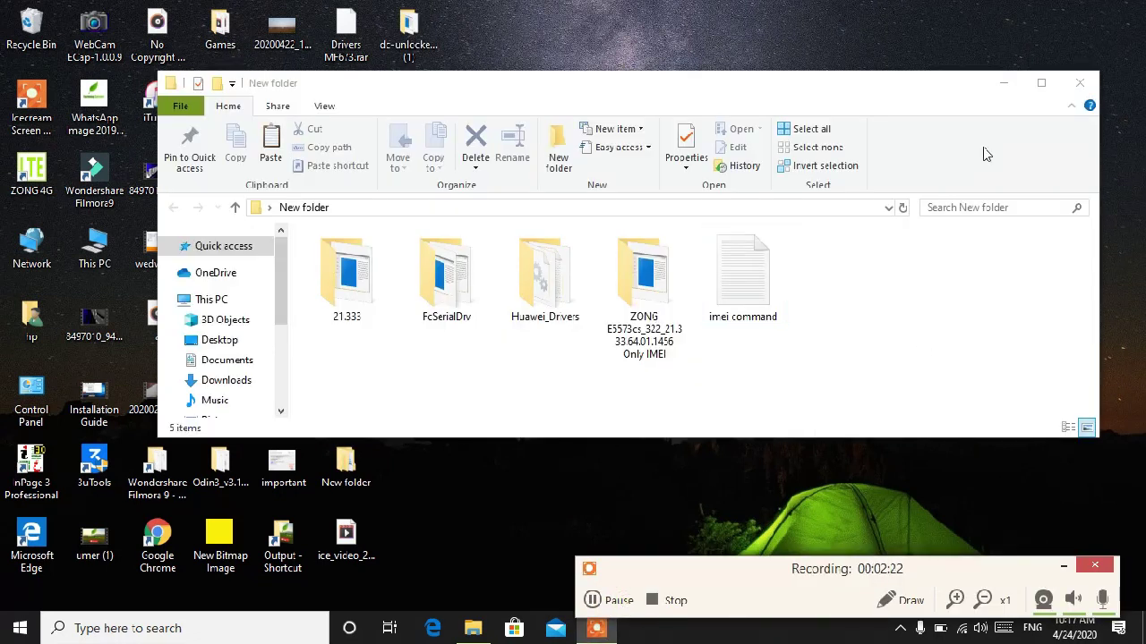
click(1033, 83)
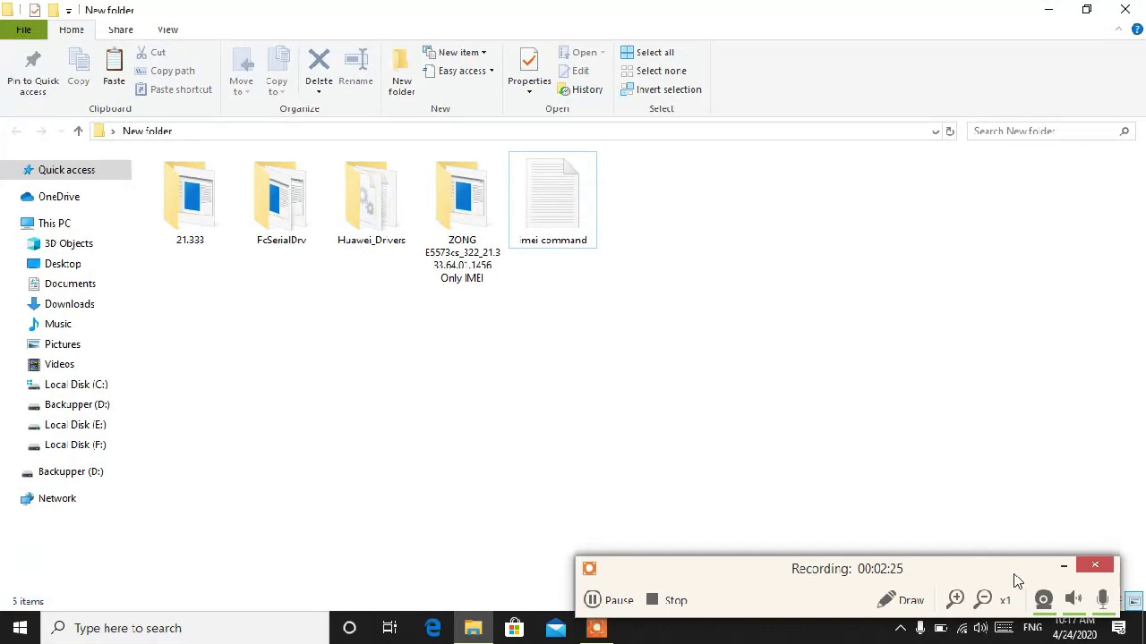
click(1065, 565)
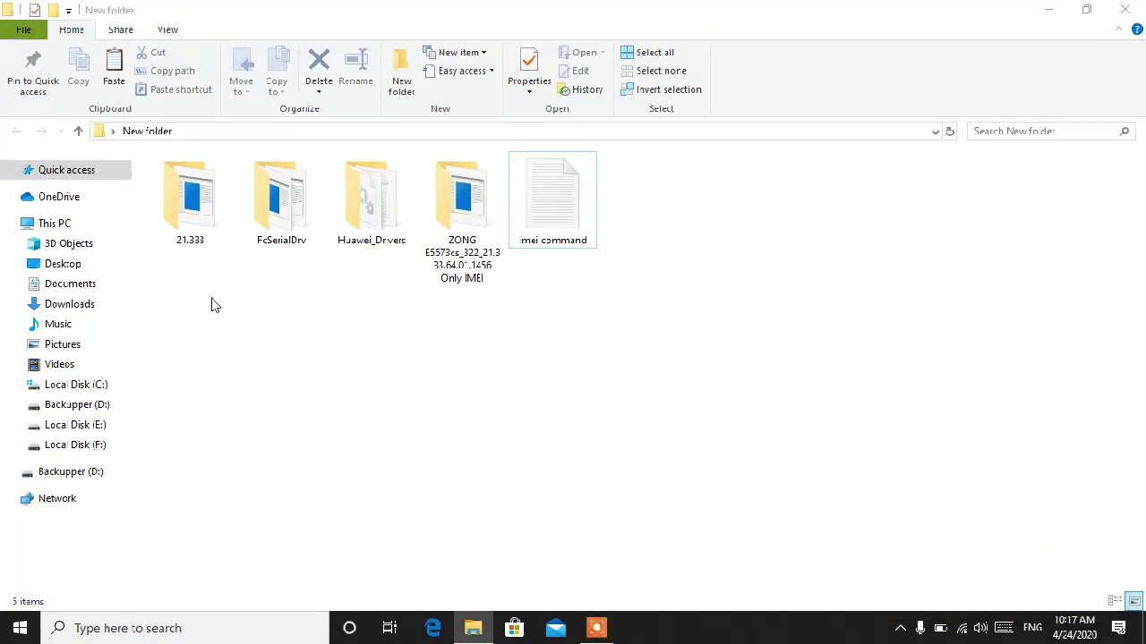
click(206, 207)
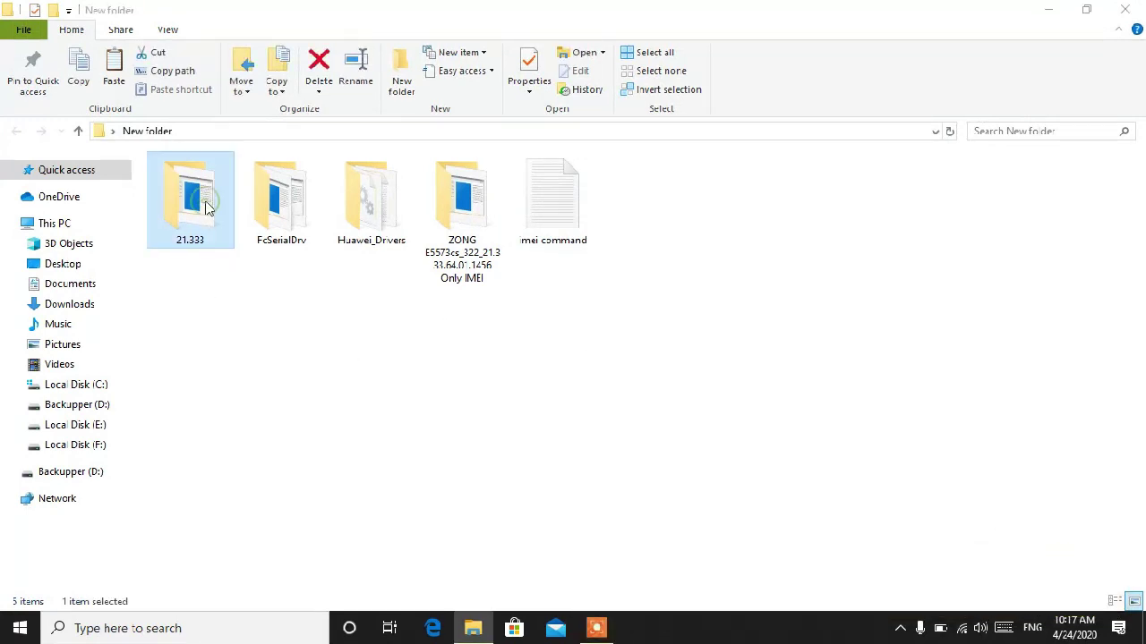
click(278, 222)
click(388, 231)
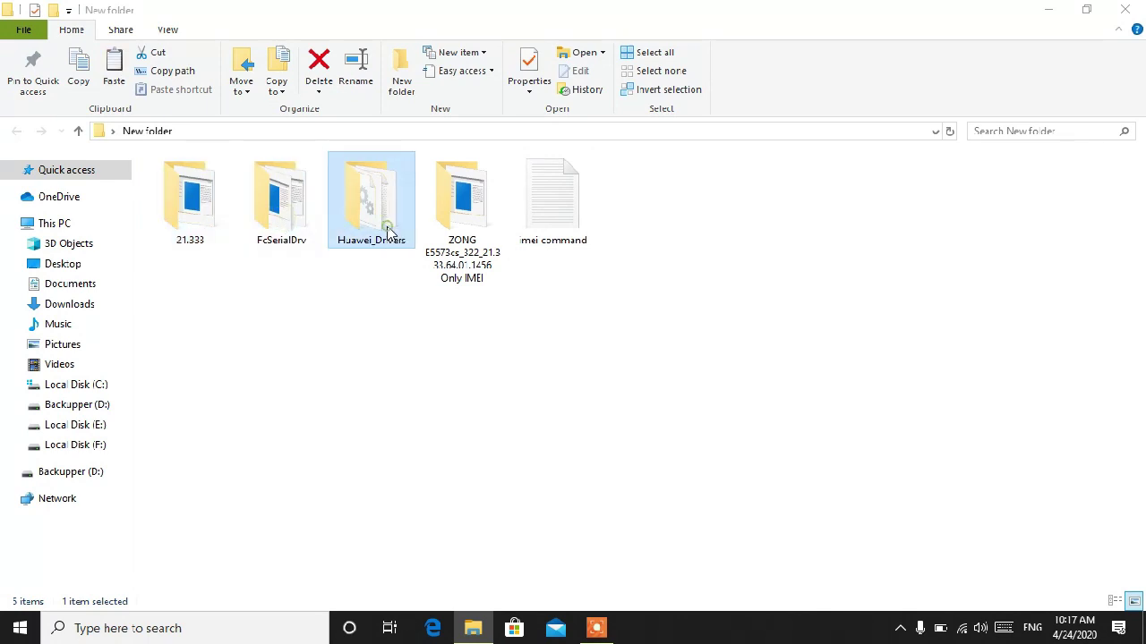
click(461, 248)
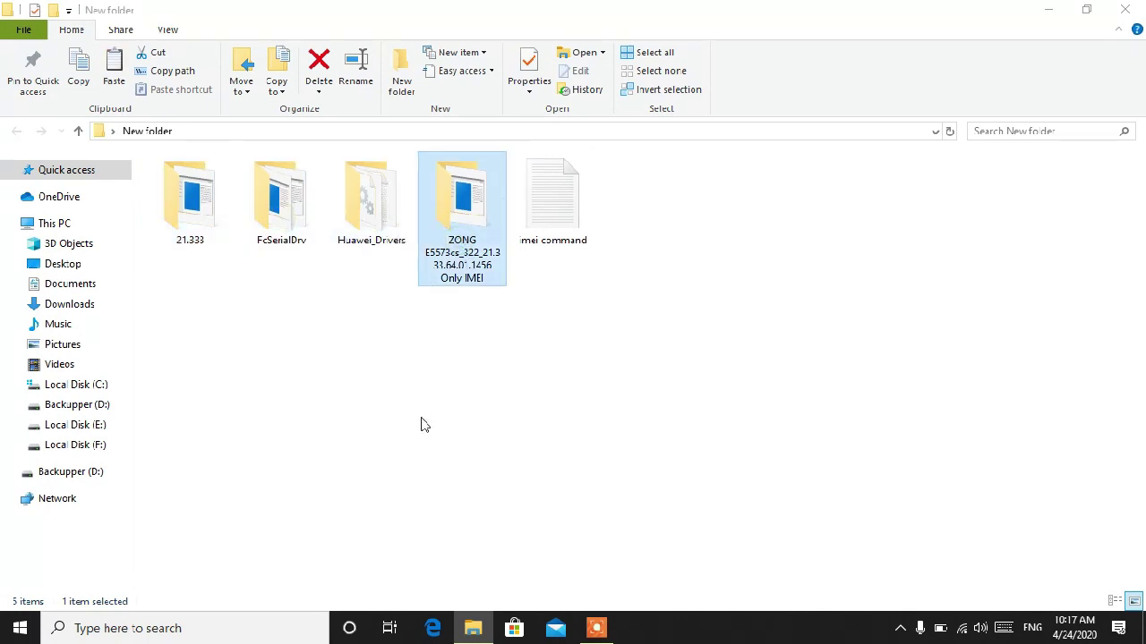
click(548, 205)
click(478, 376)
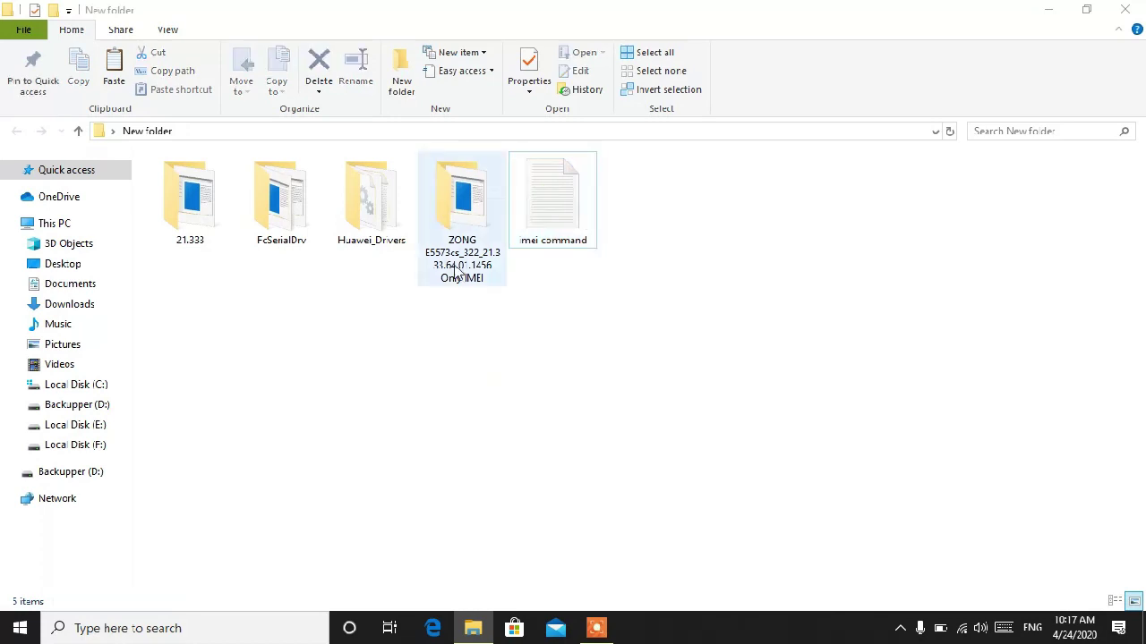
Step: Run the flashing application in the ZONG E5573cs_322_21.333.64.01.1456 Only IMEI folder and reposition its console window
double_click(460, 257)
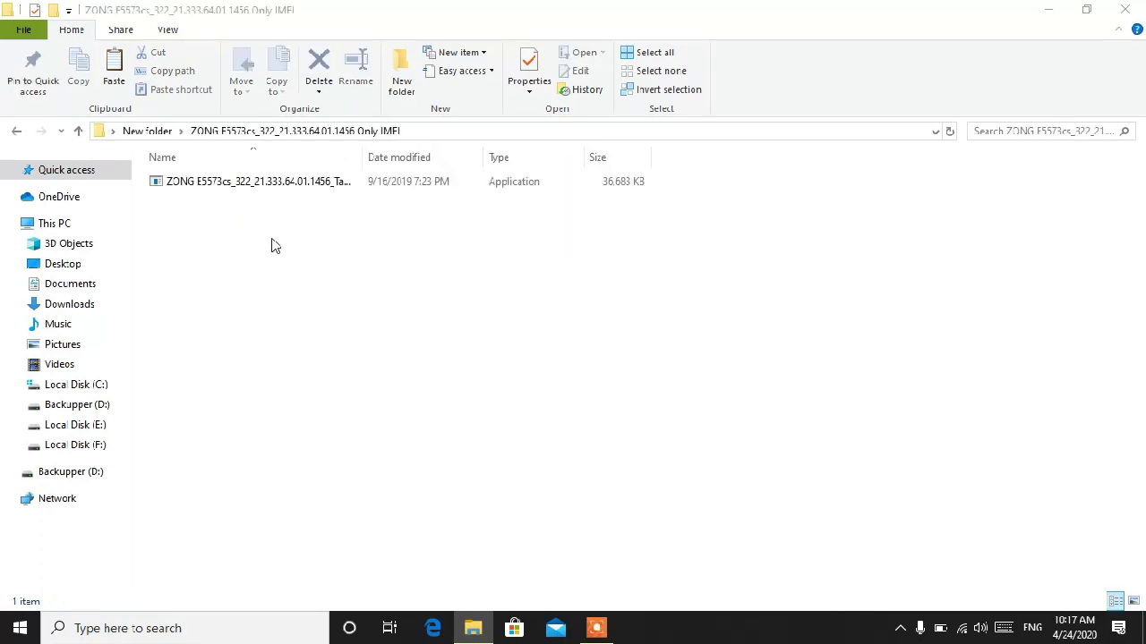
double_click(276, 192)
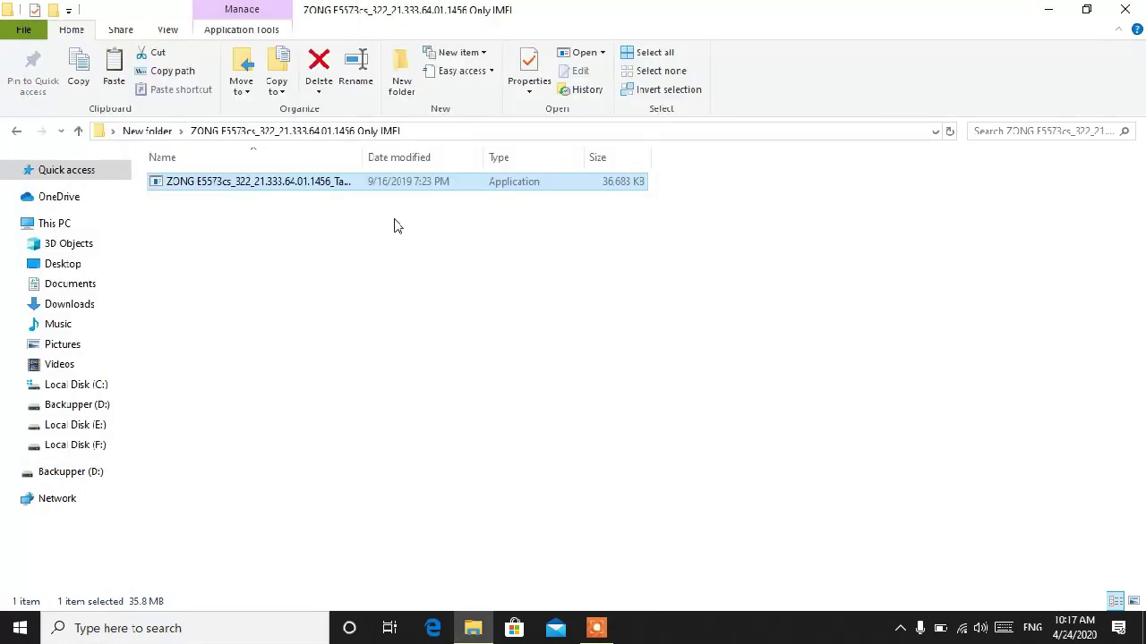
double_click(321, 183)
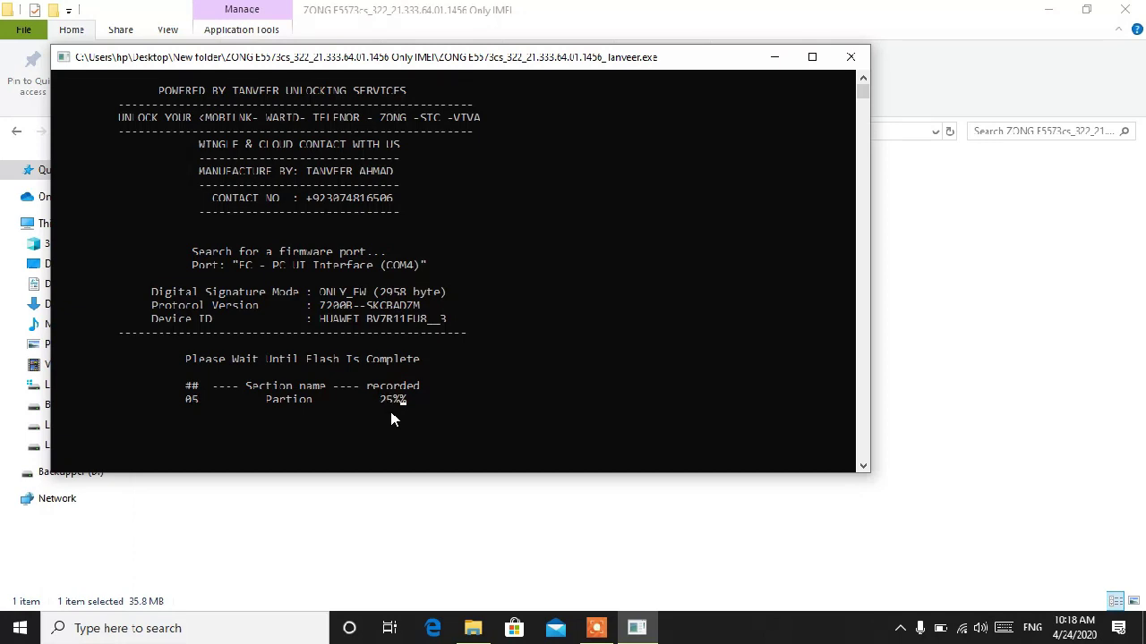
drag(526, 59, 626, 120)
drag(650, 164, 755, 144)
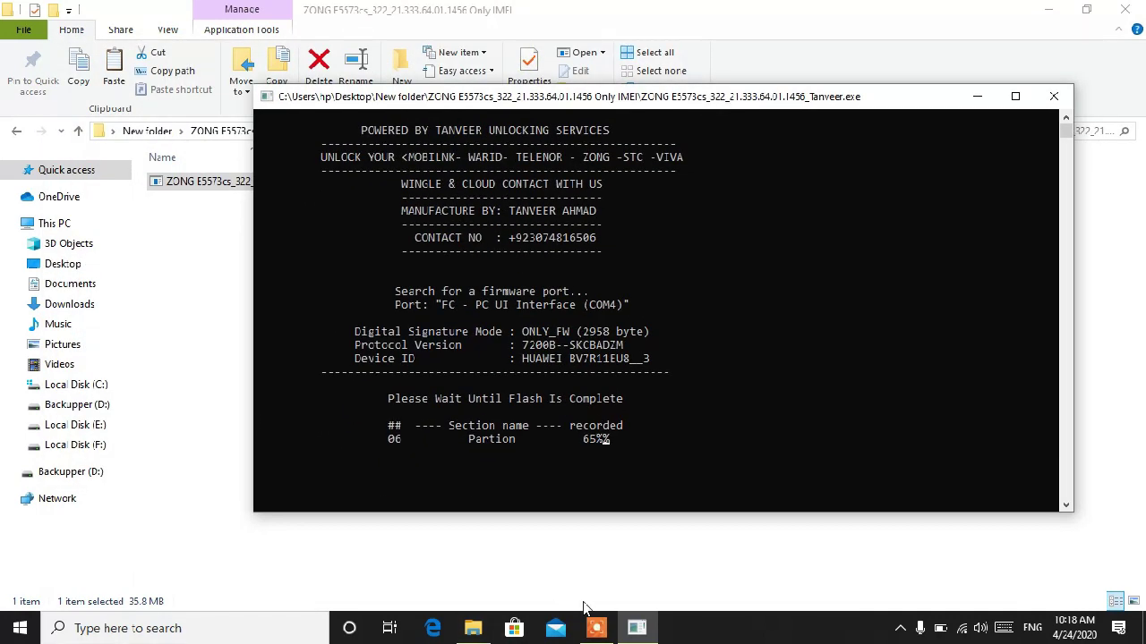
Step: Go back to New folder, and minimize the folder and Edge windows to uncover the desktop
click(433, 628)
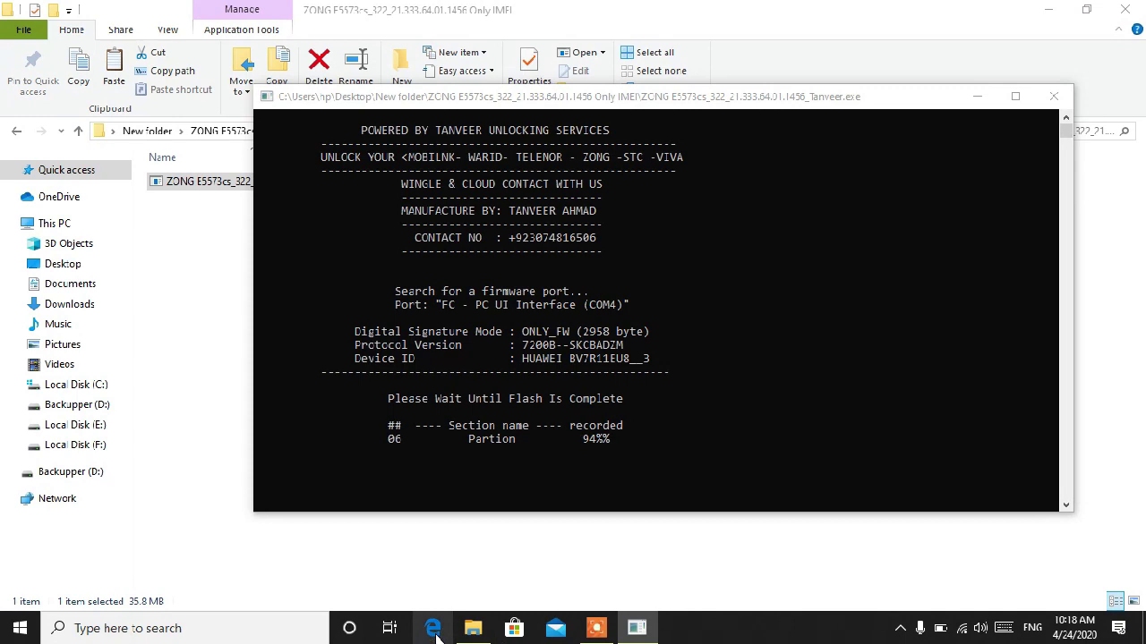
click(221, 336)
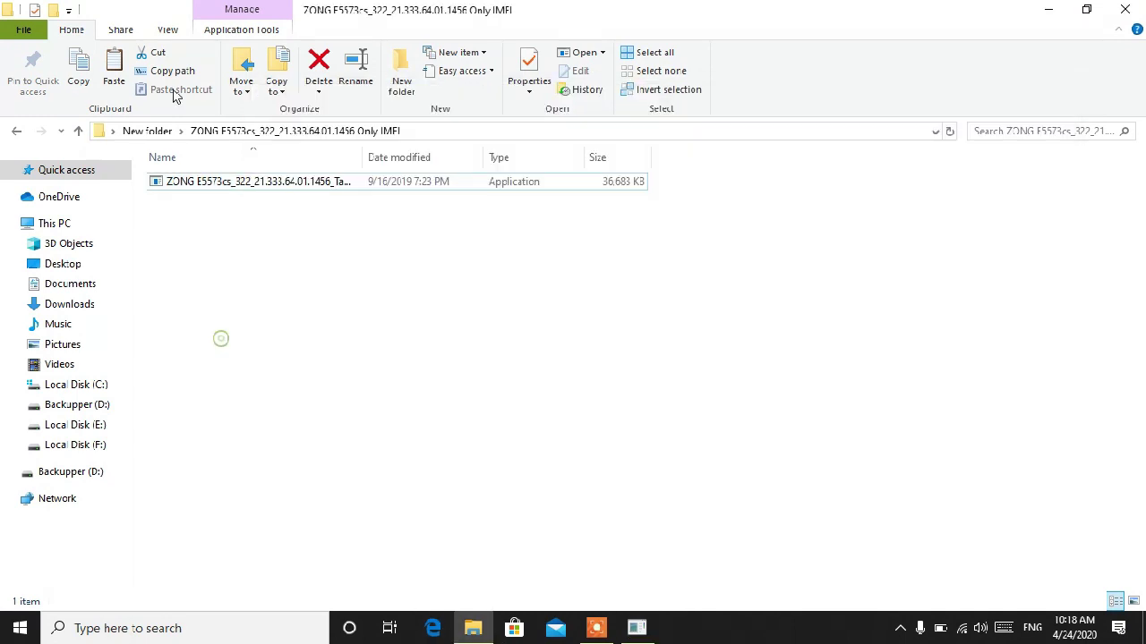
click(16, 131)
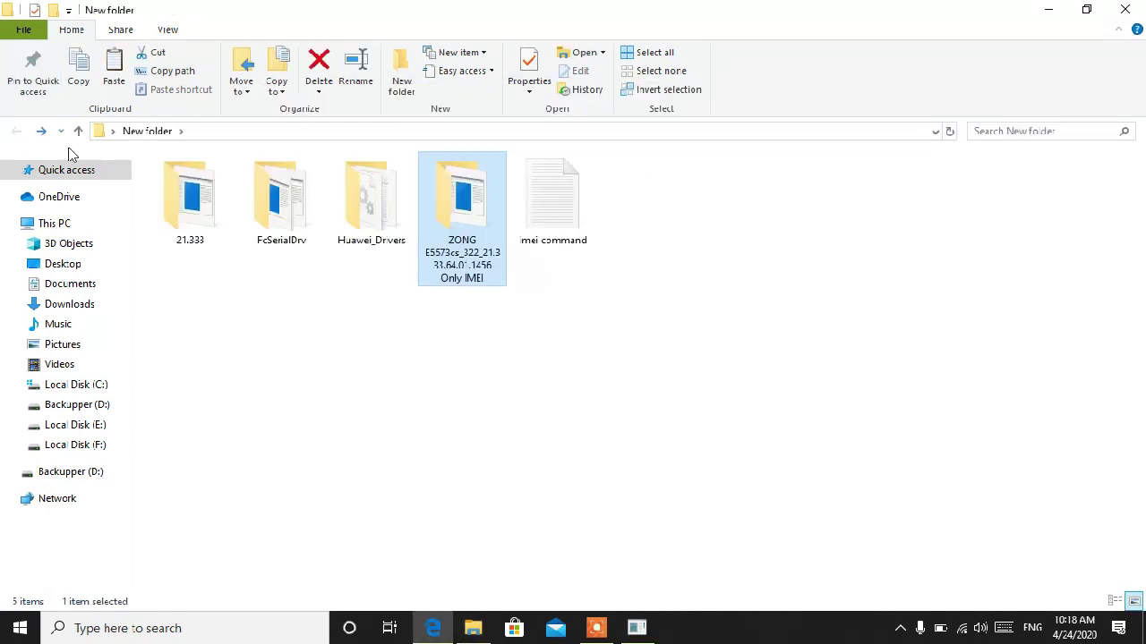
click(1048, 9)
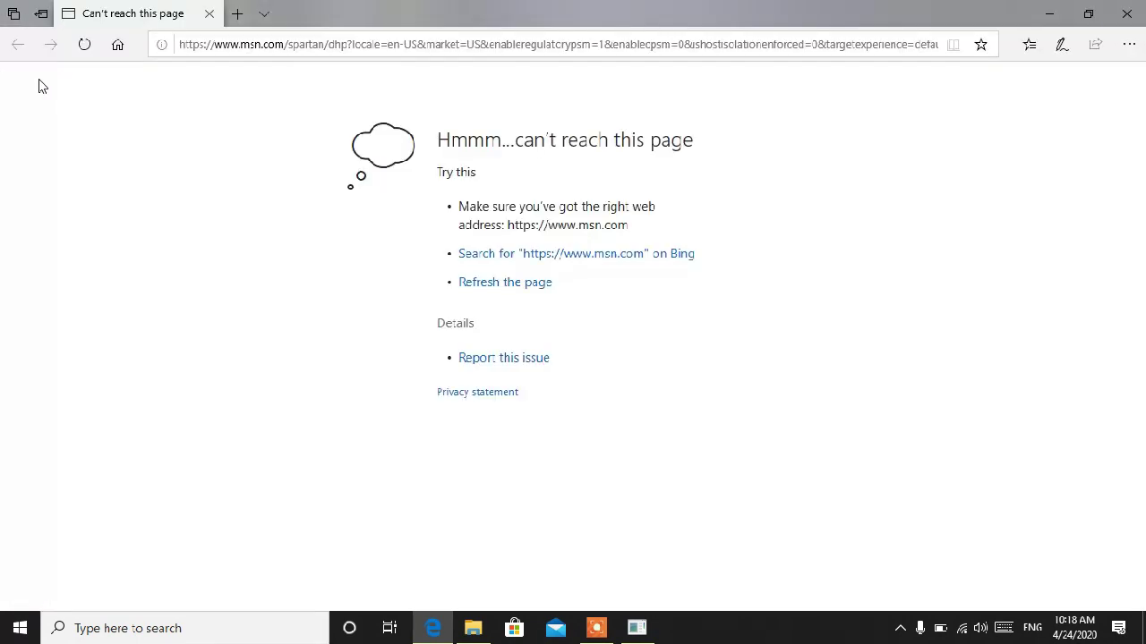
click(1048, 14)
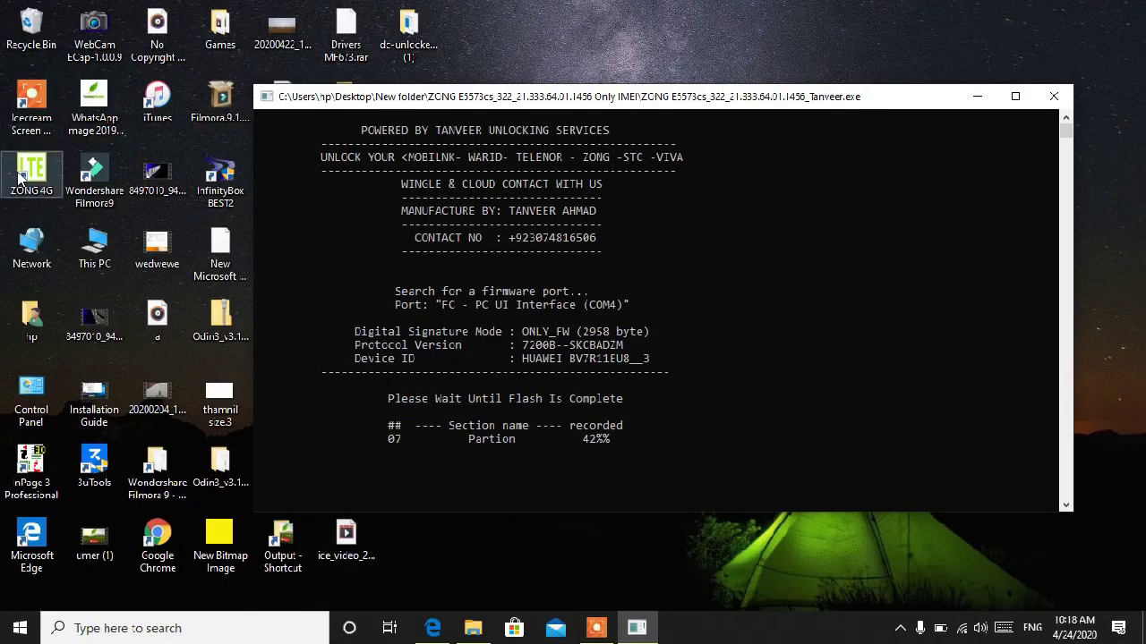
Step: Open Downloads from This PC to view the downloaded unlock files, and minimize the window
double_click(97, 251)
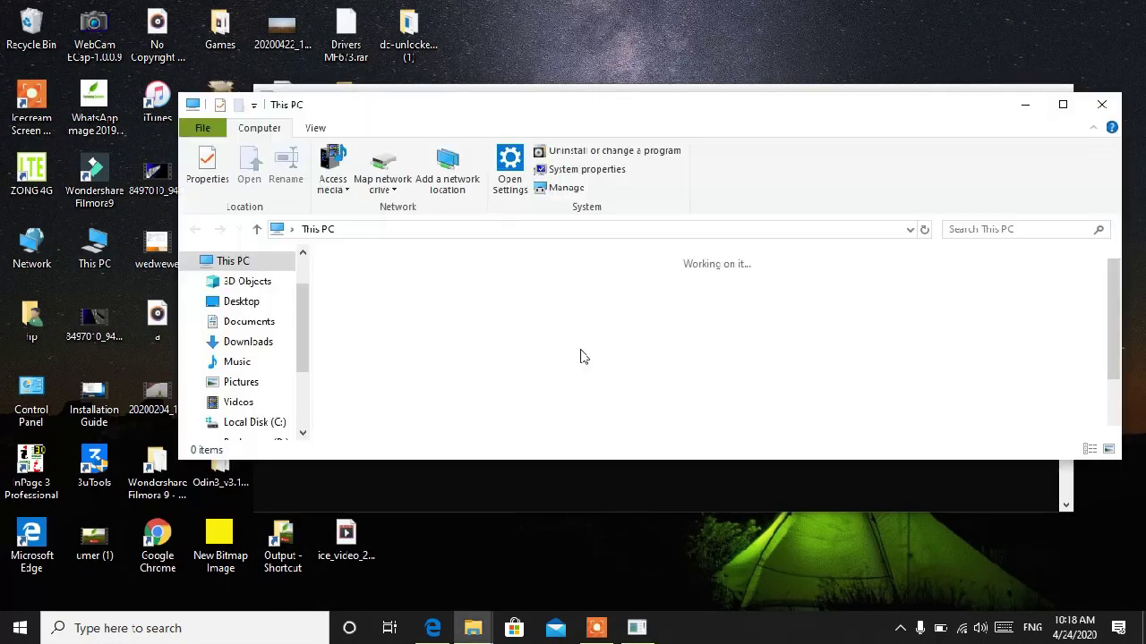
double_click(473, 333)
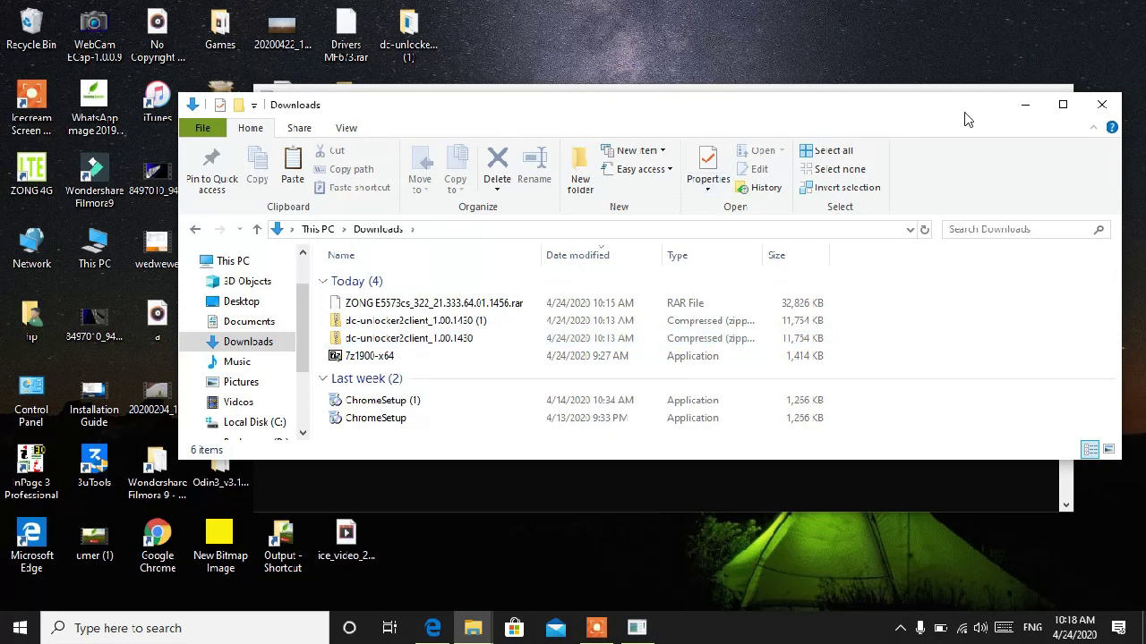
click(1026, 110)
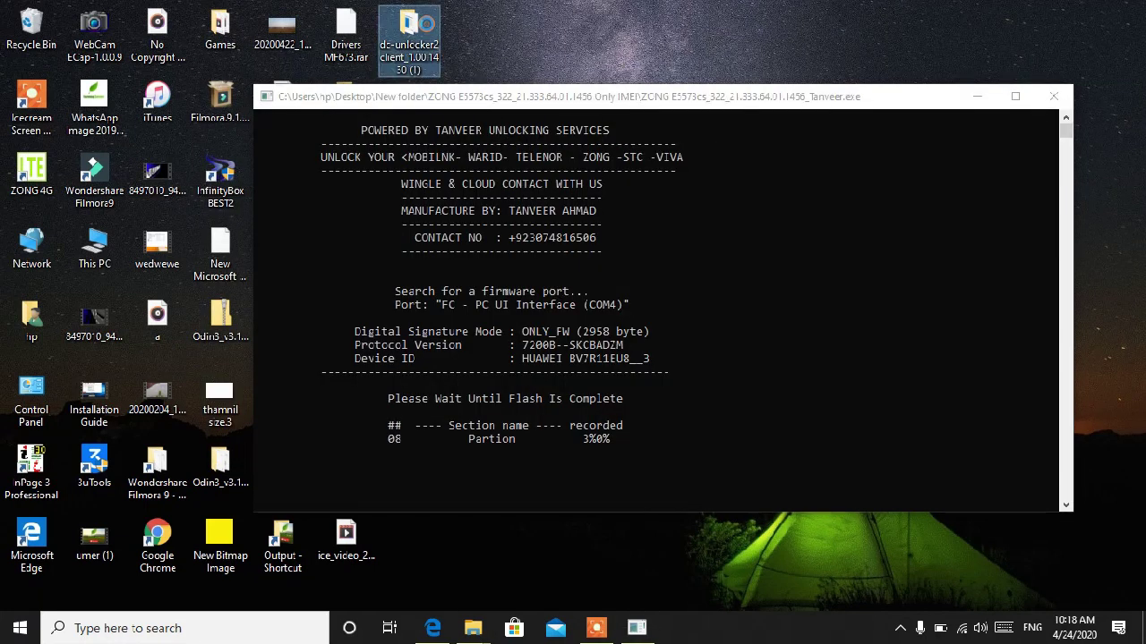
Step: Move the dc-unlocker2client_1.00.1430 (1) folder from the desktop into New folder
right_click(429, 30)
click(473, 242)
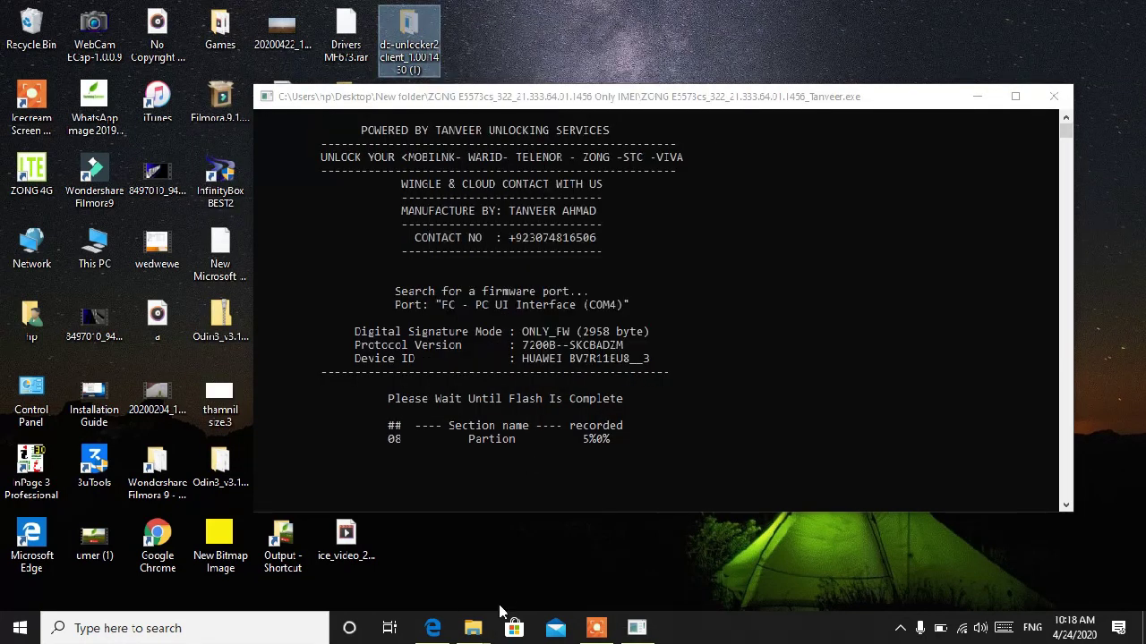
mouse_move(479, 633)
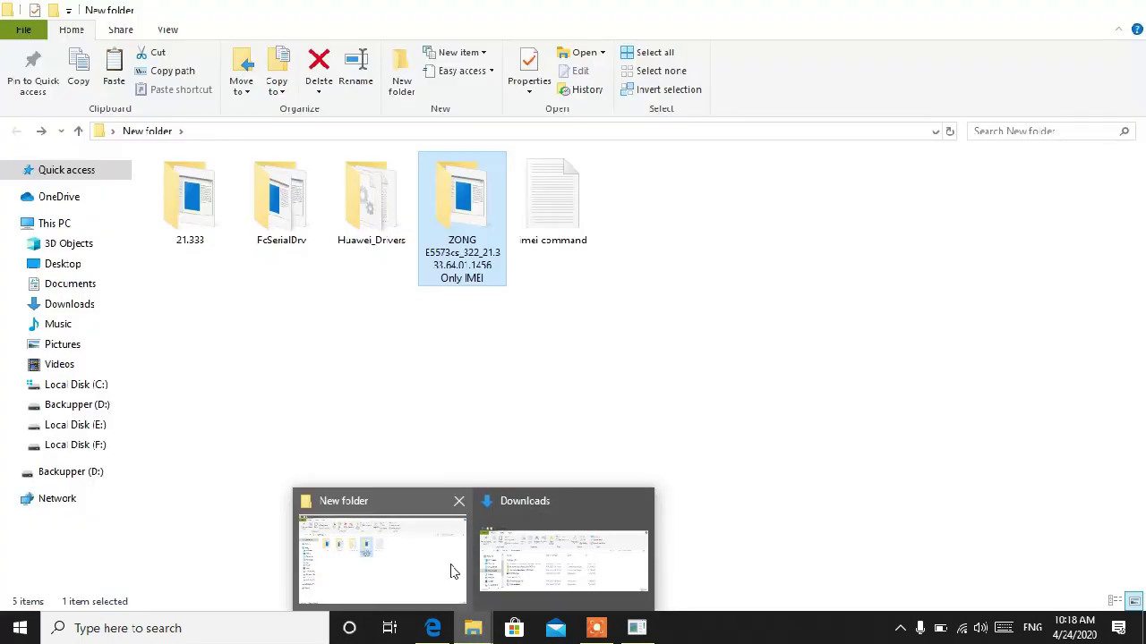
click(452, 573)
right_click(448, 365)
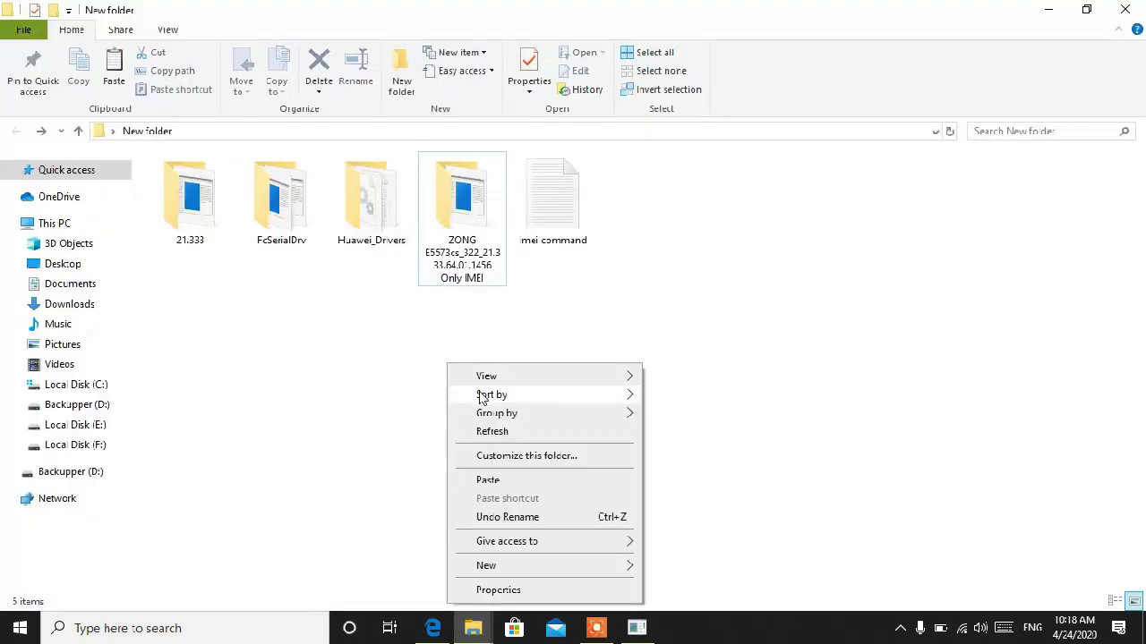
click(514, 480)
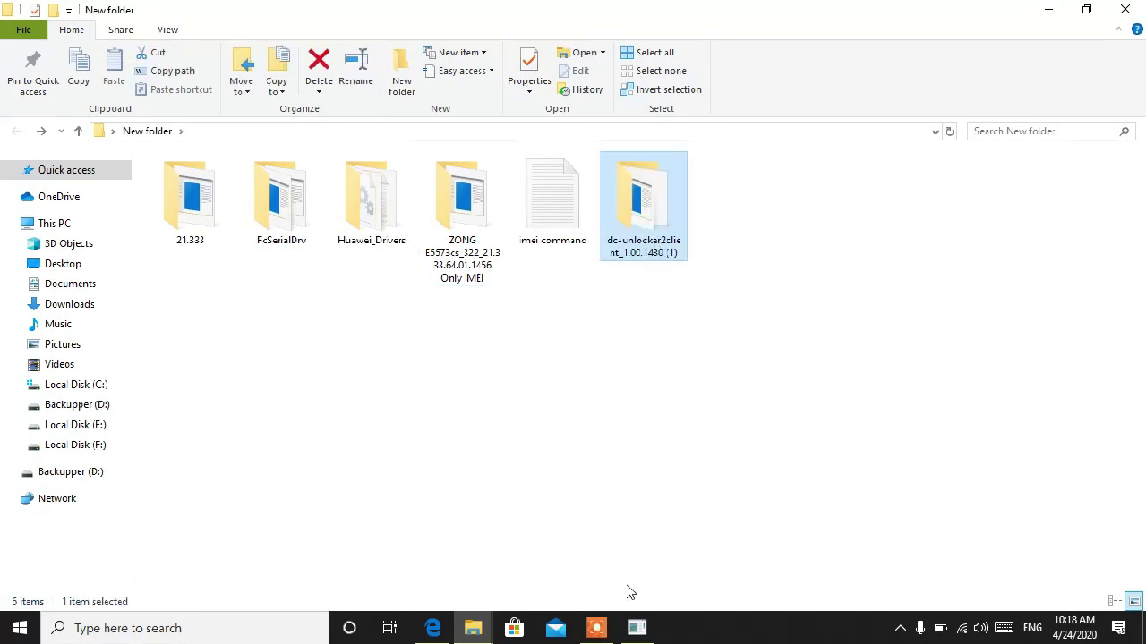
Step: Run dc-unlocker2client as administrator from the dc-unlocker2client_1.00.1430 (1) folder, and go back to New folder
click(637, 628)
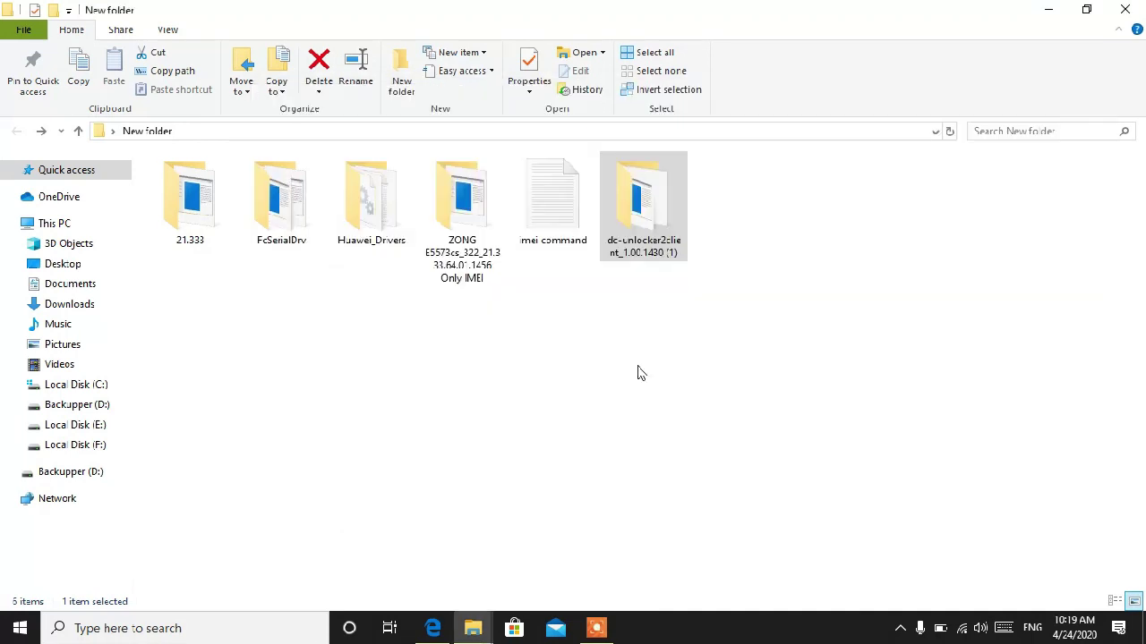
double_click(660, 207)
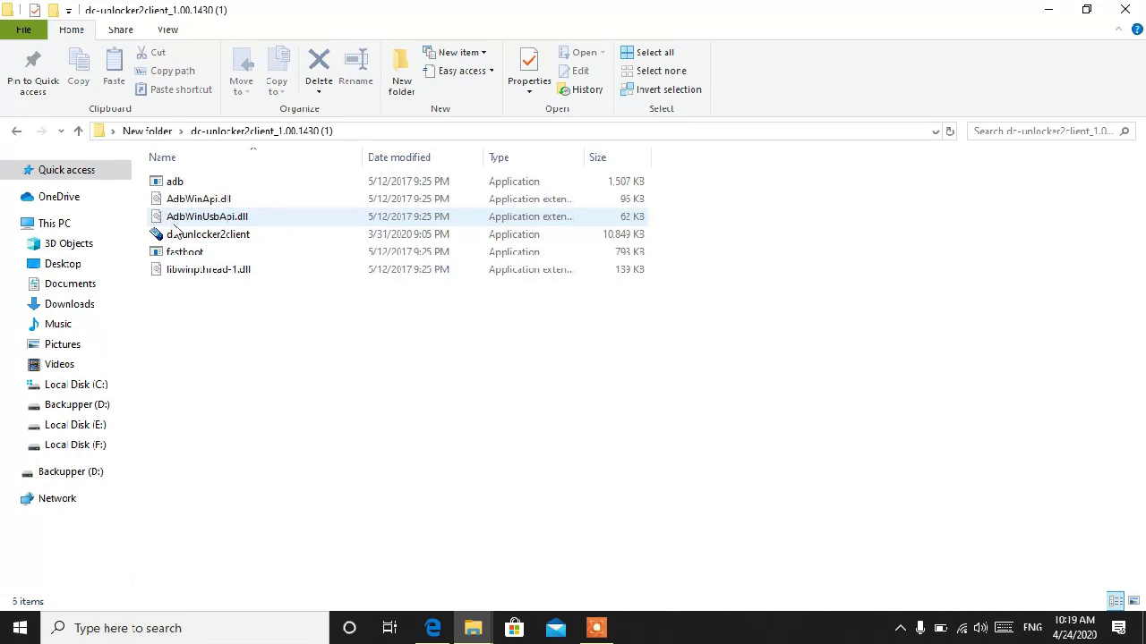
double_click(204, 237)
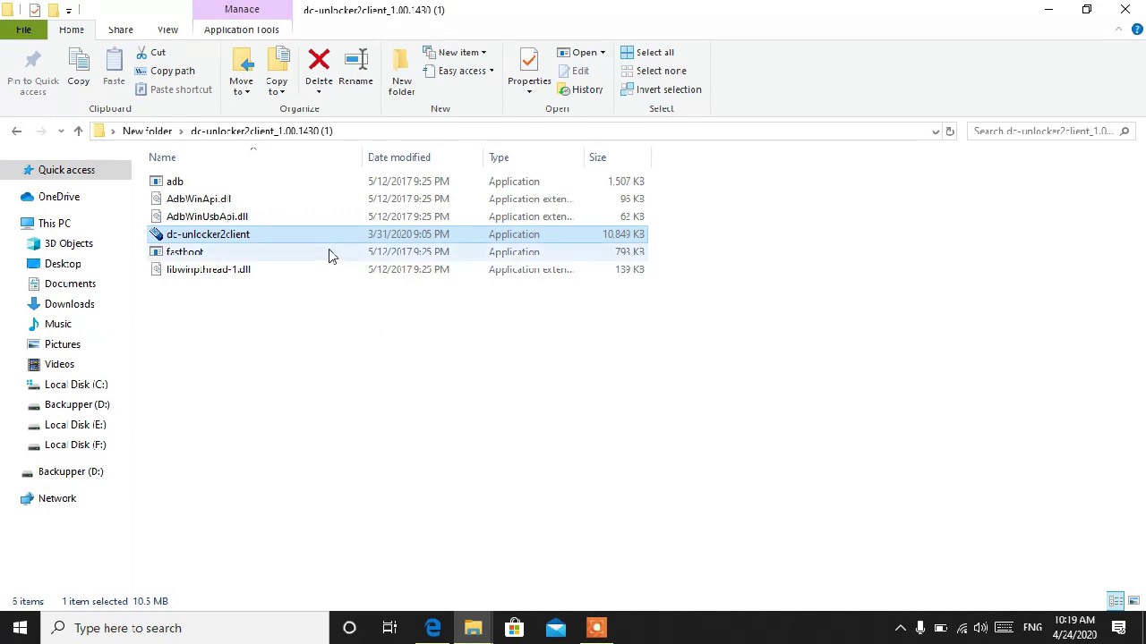
right_click(285, 240)
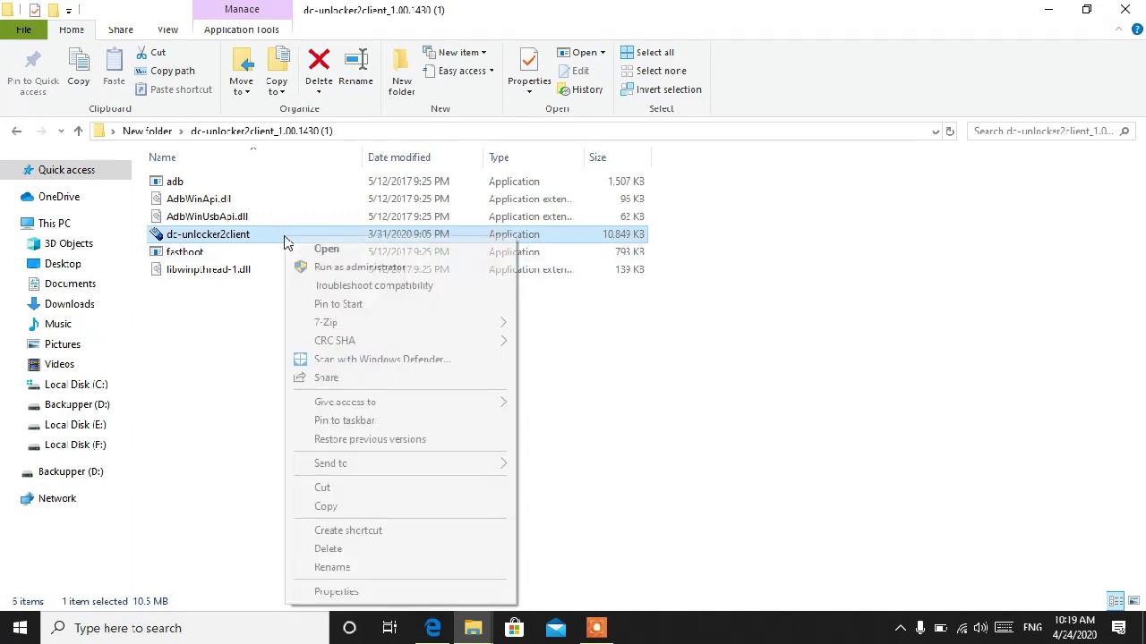
click(349, 269)
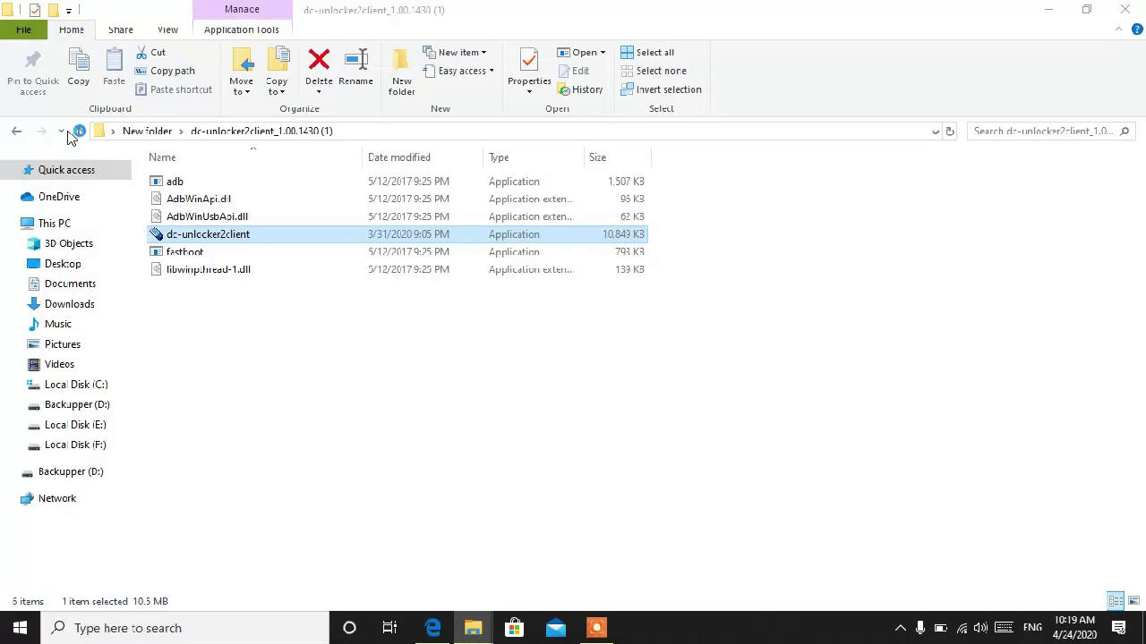
key(alt+Left)
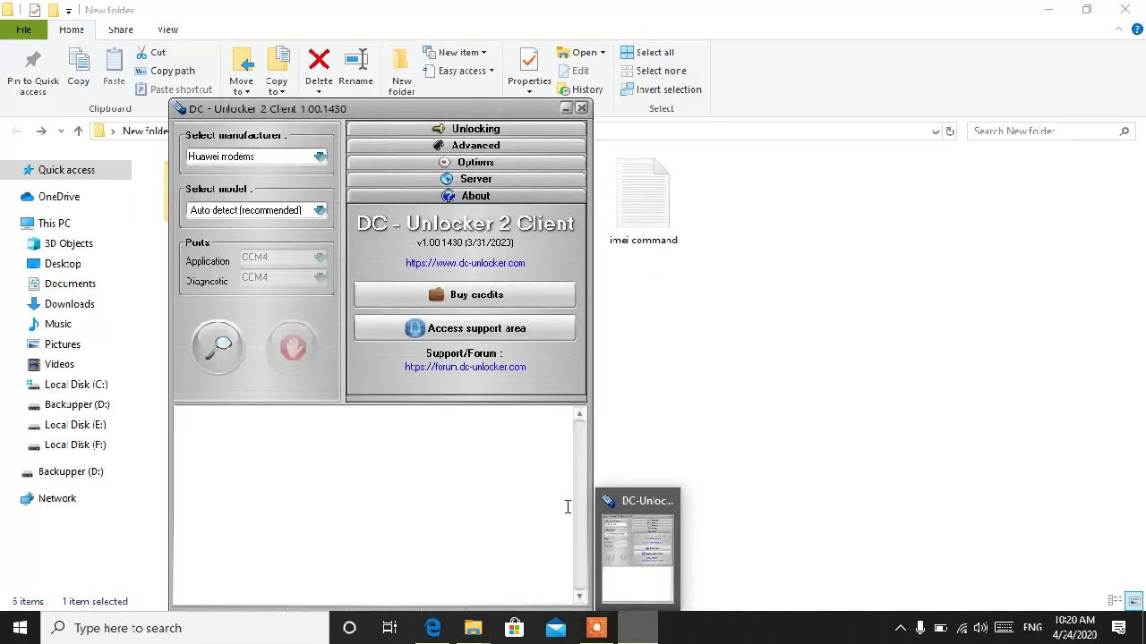
Step: Detect the modem with Huawei modems and Auto detect (recommended) selected, and move the client window aside
click(216, 352)
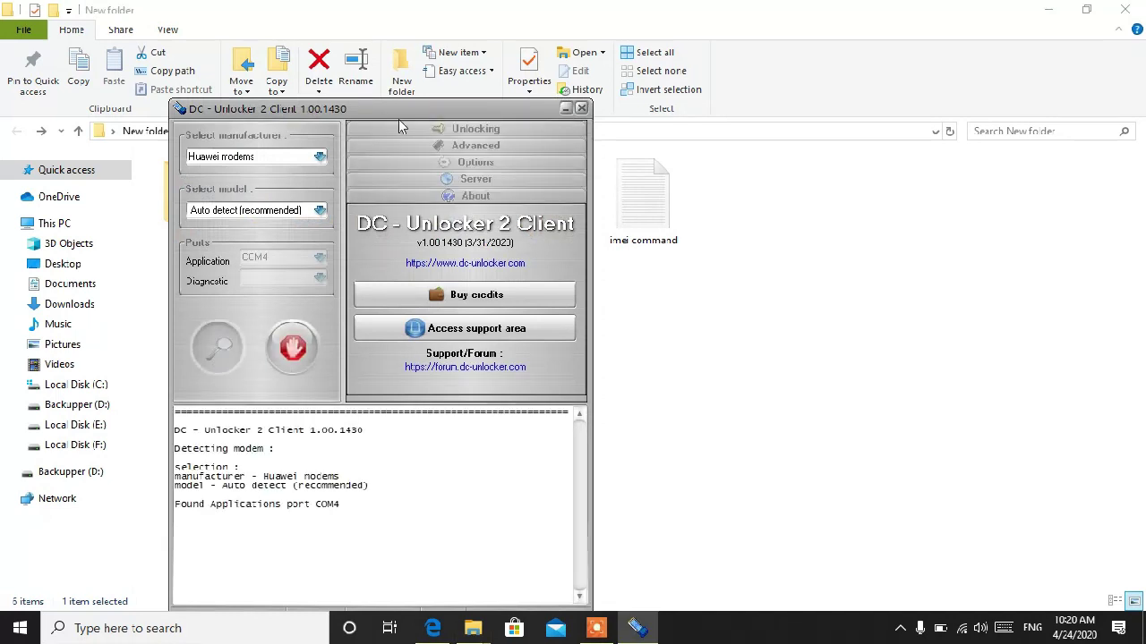
drag(422, 108, 795, 29)
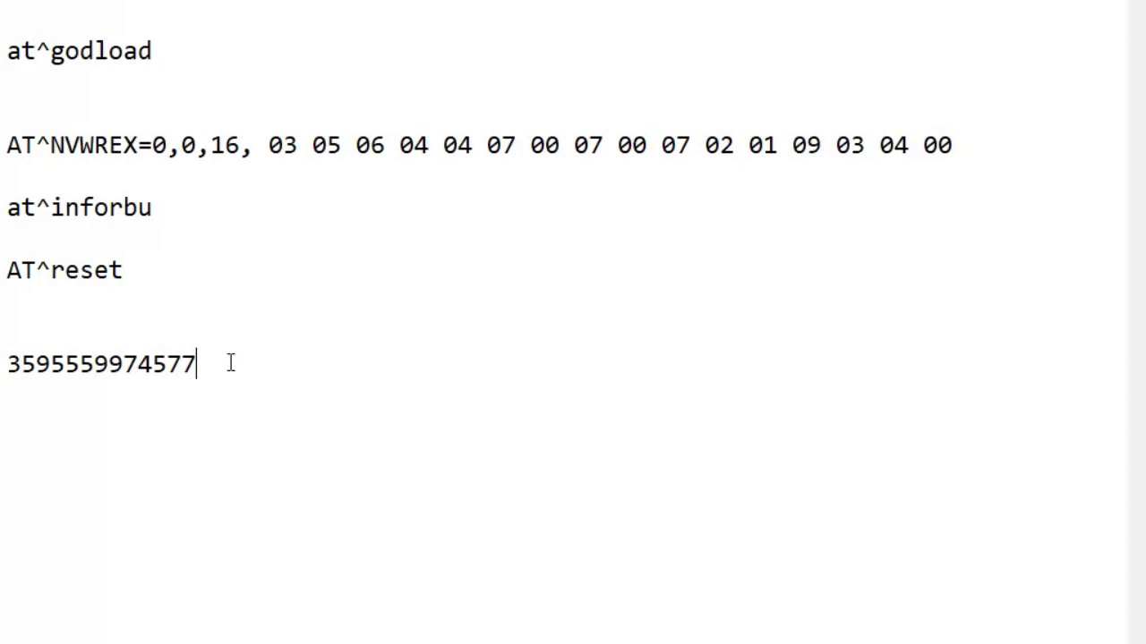
Step: Compare the IMEI number below the commands with the first digit pairs of the AT^NVWREX line
drag(230, 363, 7, 364)
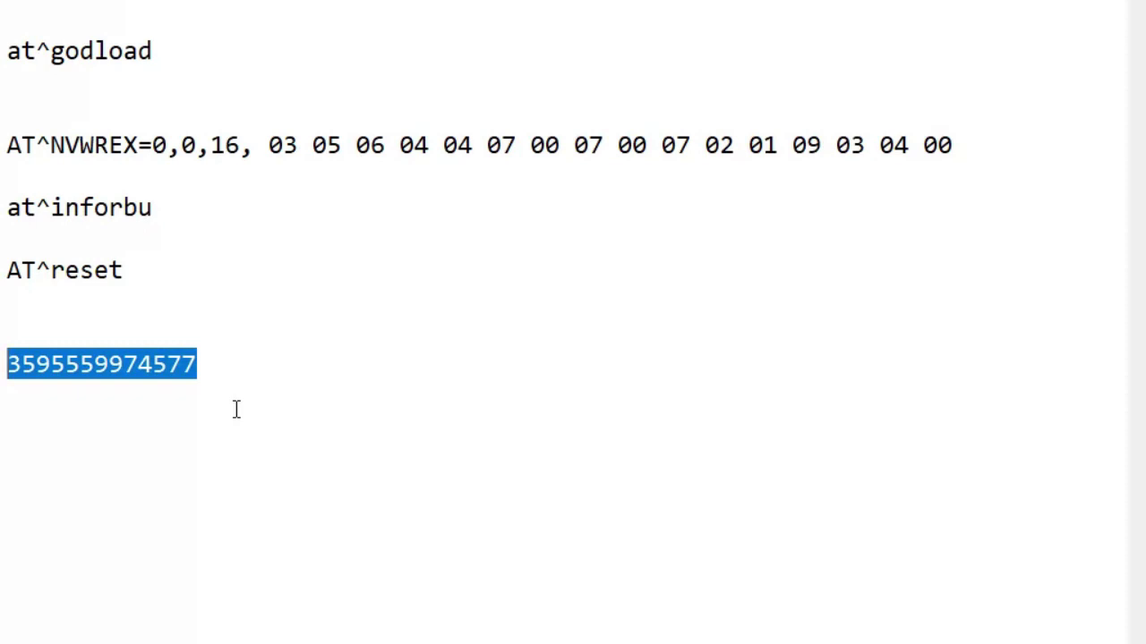
click(236, 366)
key(shift+Left)
key(shift+Left)
key(shift+Left)
key(shift+Left)
key(shift+Left)
key(shift+Left)
key(shift+Left)
key(shift+Left)
key(shift+Left)
key(shift+Left)
key(shift+Left)
key(shift+Left)
key(shift+Left)
click(78, 383)
drag(201, 369, 7, 365)
click(8, 368)
drag(8, 367, 36, 367)
click(297, 145)
drag(296, 145, 328, 145)
click(297, 145)
click(341, 145)
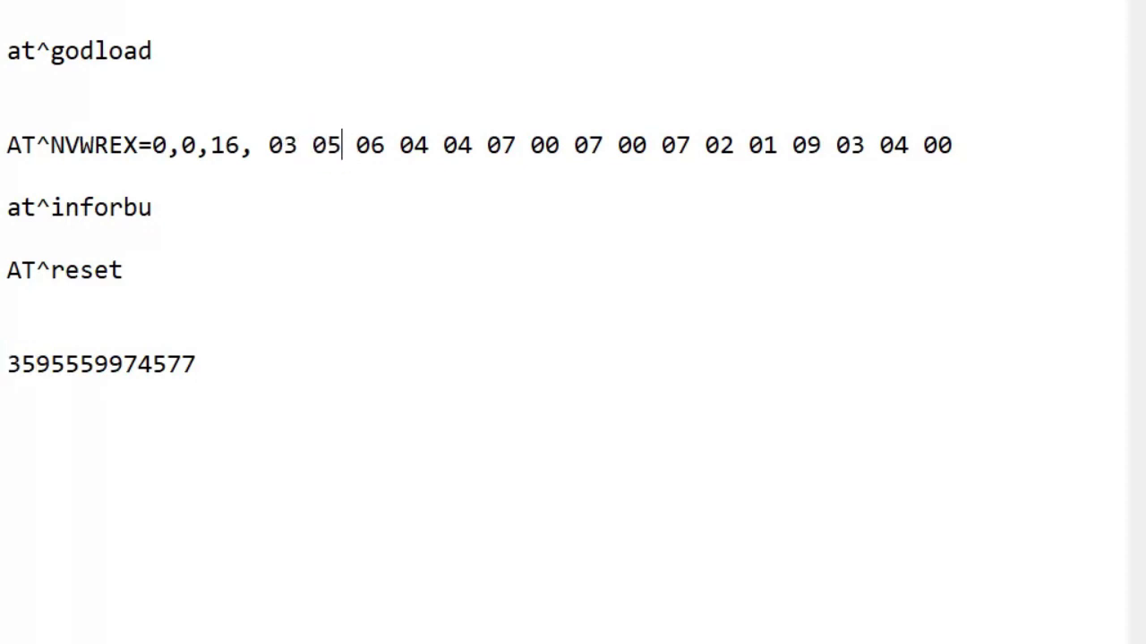
Step: Change the third, fourth and fifth digit pairs of the AT^NVWREX command to 09, 05 and 05
drag(36, 364, 51, 363)
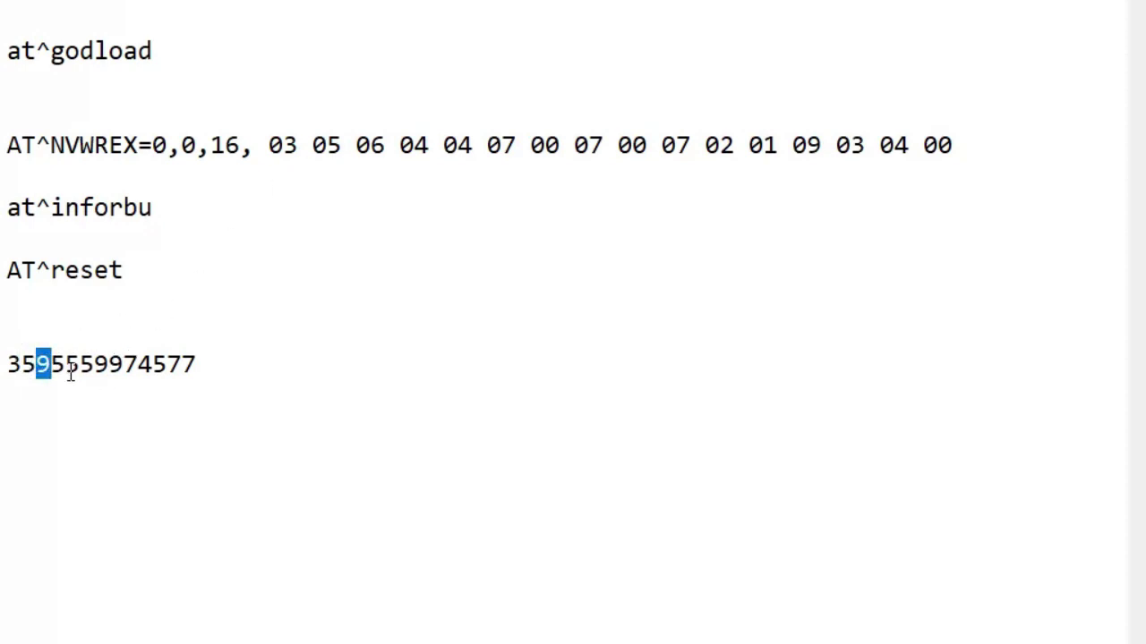
click(370, 145)
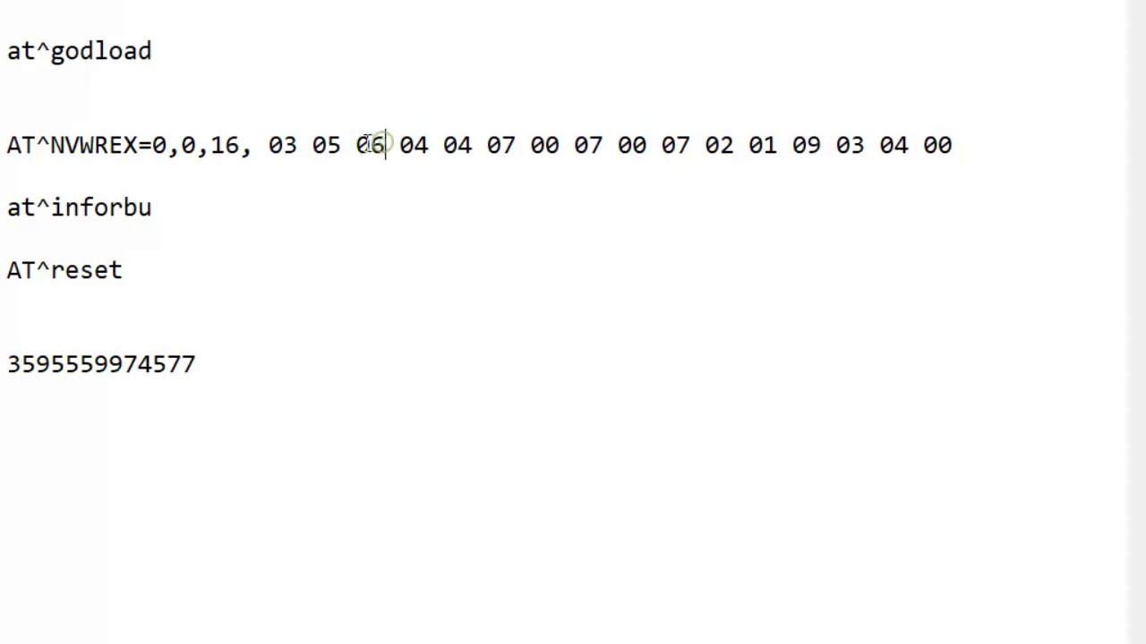
key(Delete)
text(9)
click(426, 148)
key(BackSpace)
text(5)
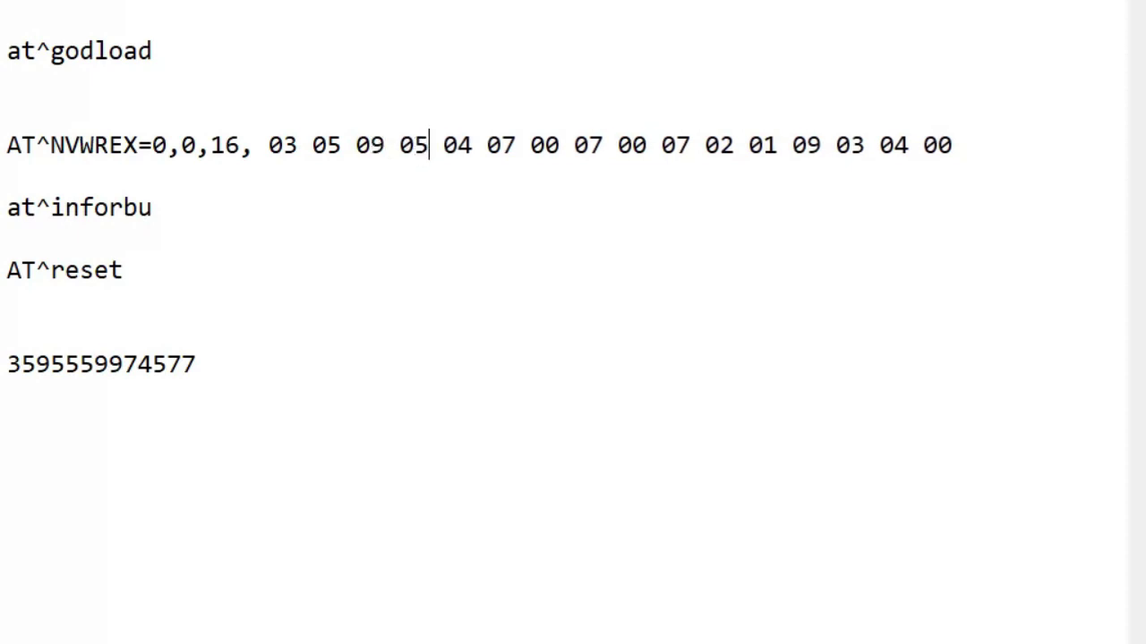
click(467, 147)
key(BackSpace)
text(5)
Step: Review the digit pairs and copy the whole edited AT^NVWREX command line
double_click(261, 150)
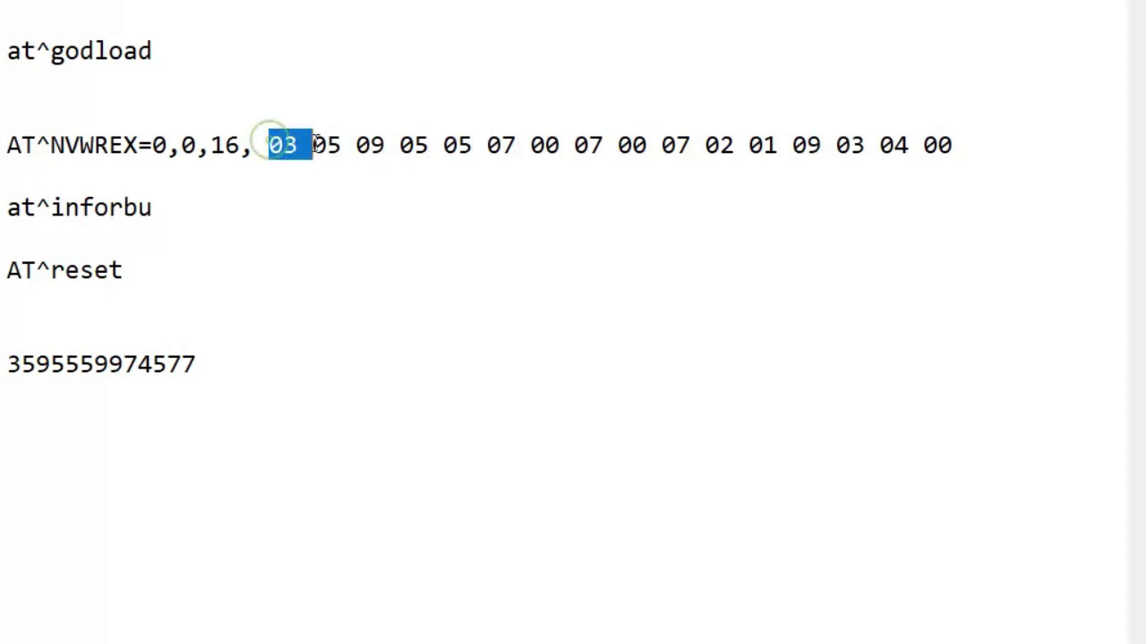
key(shift+Right)
key(shift+Right)
key(shift+Right)
key(shift+Right)
click(255, 150)
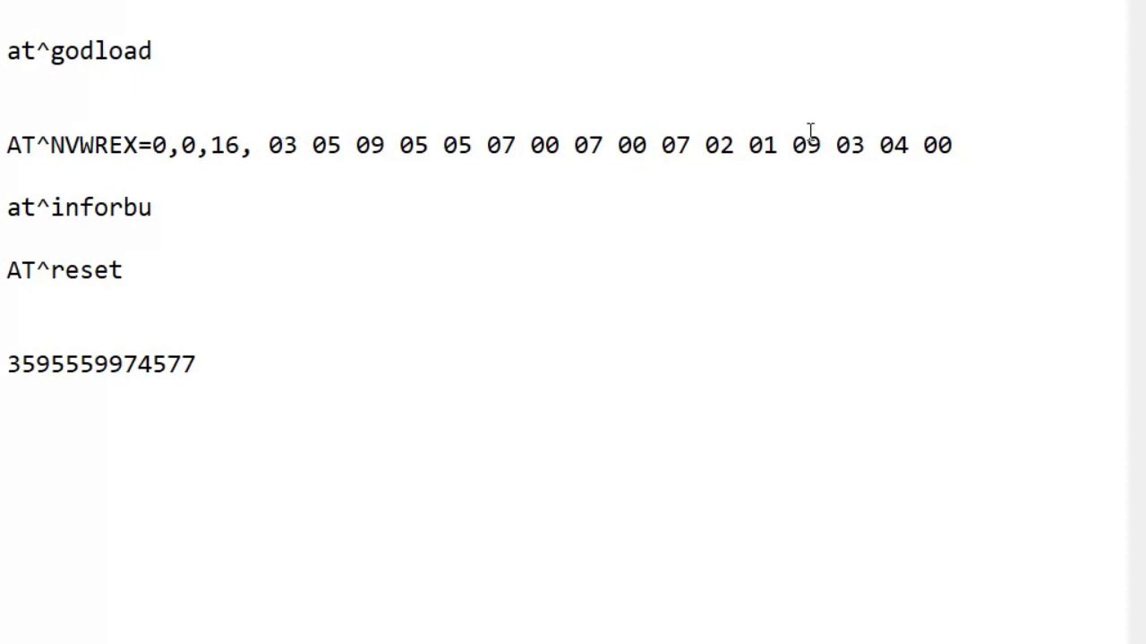
click(922, 145)
drag(922, 145, 9, 147)
right_click(107, 136)
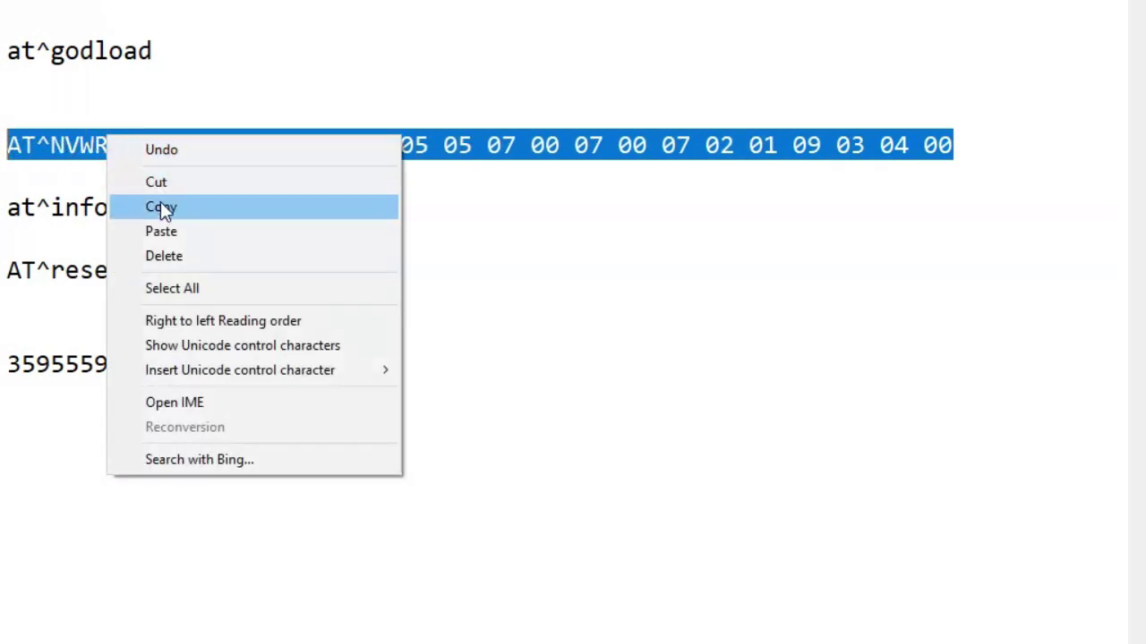
click(162, 205)
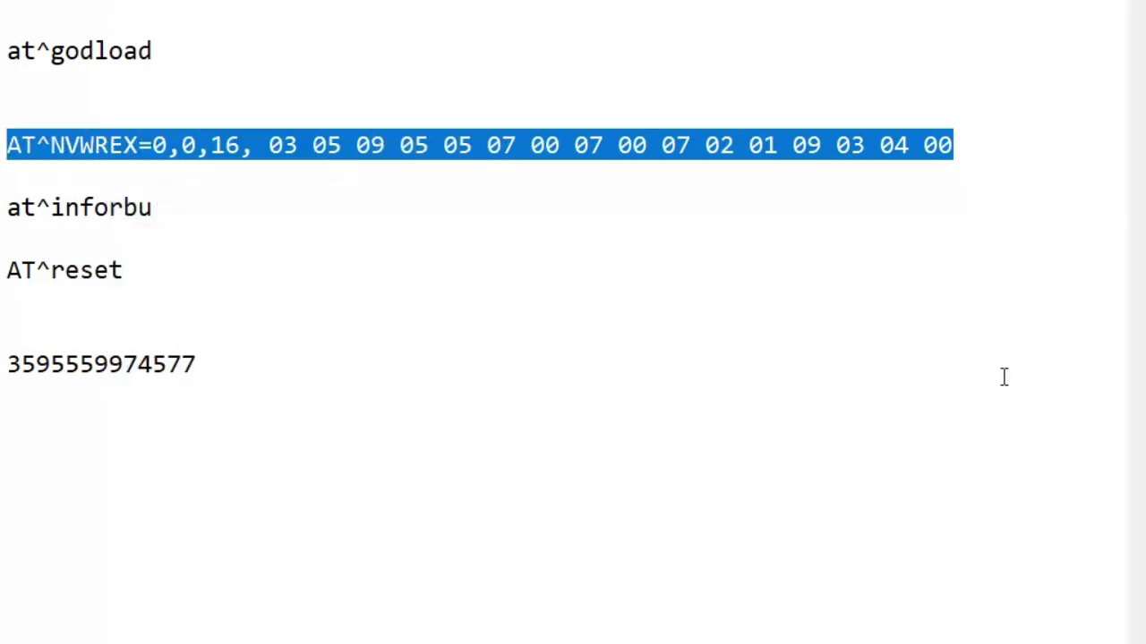
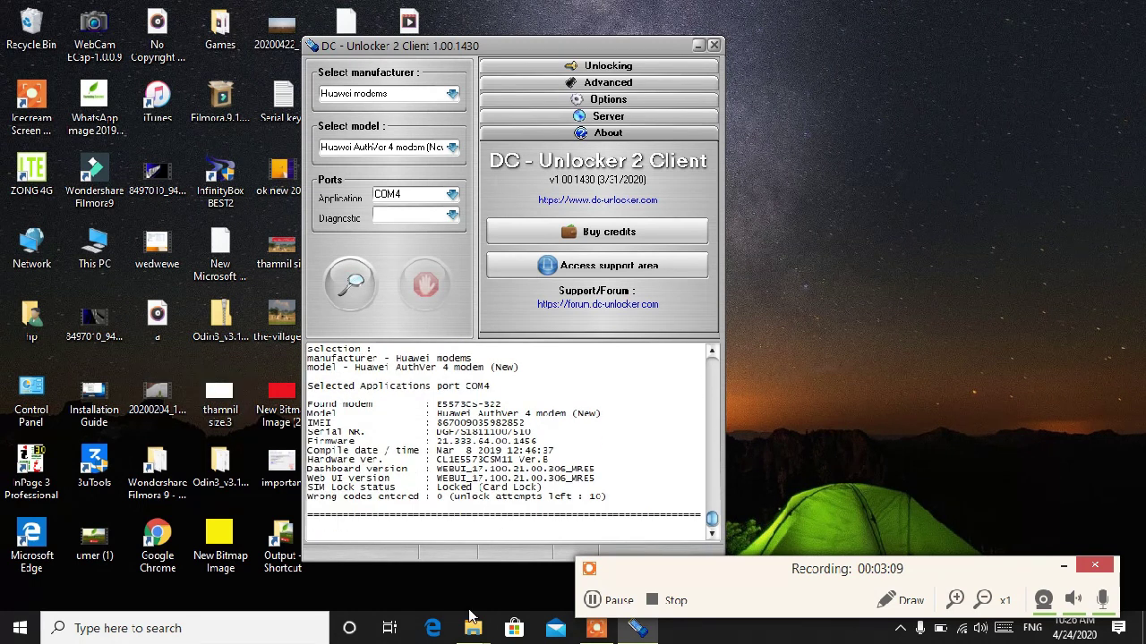
Step: Move the DC-Unlocker window clear of the desktop icons and open the imei command file from New folder
drag(517, 48, 680, 64)
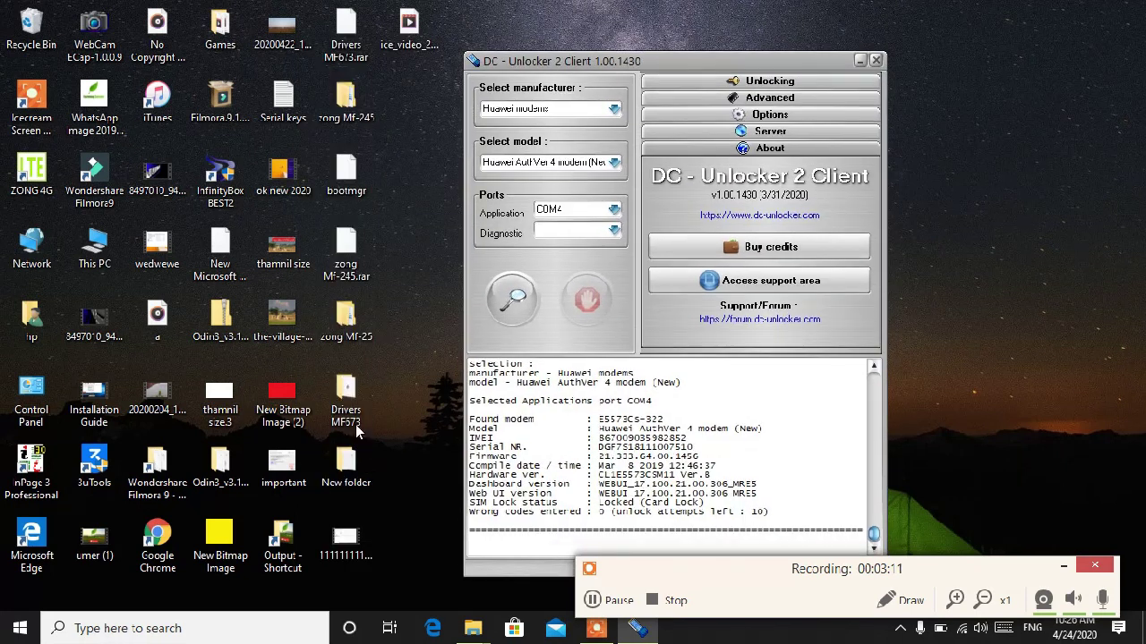
double_click(342, 475)
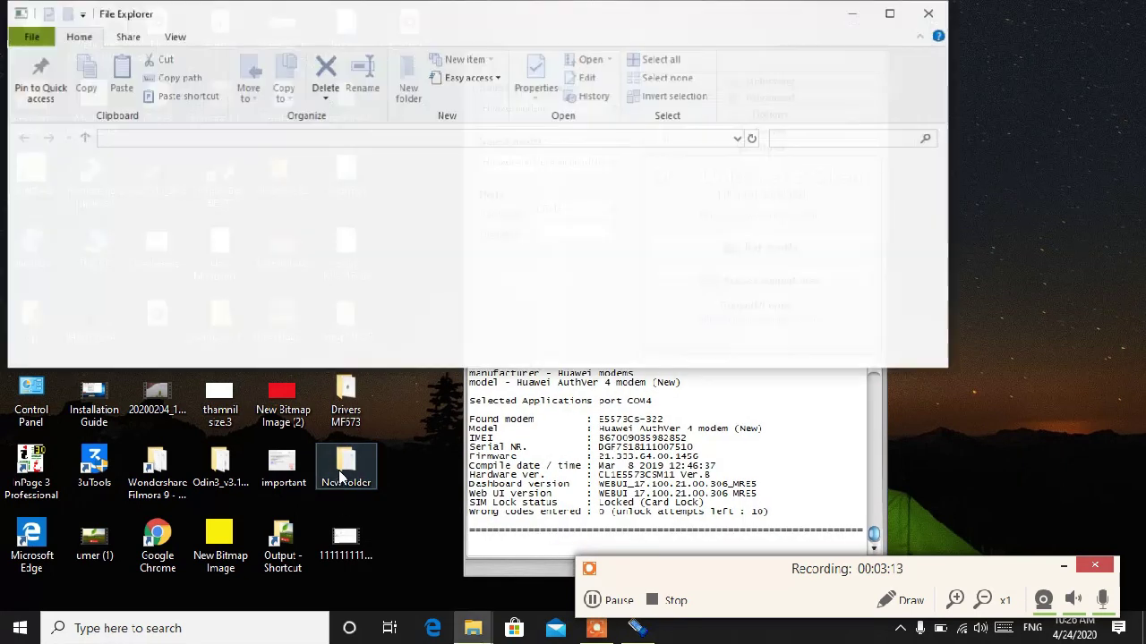
double_click(677, 231)
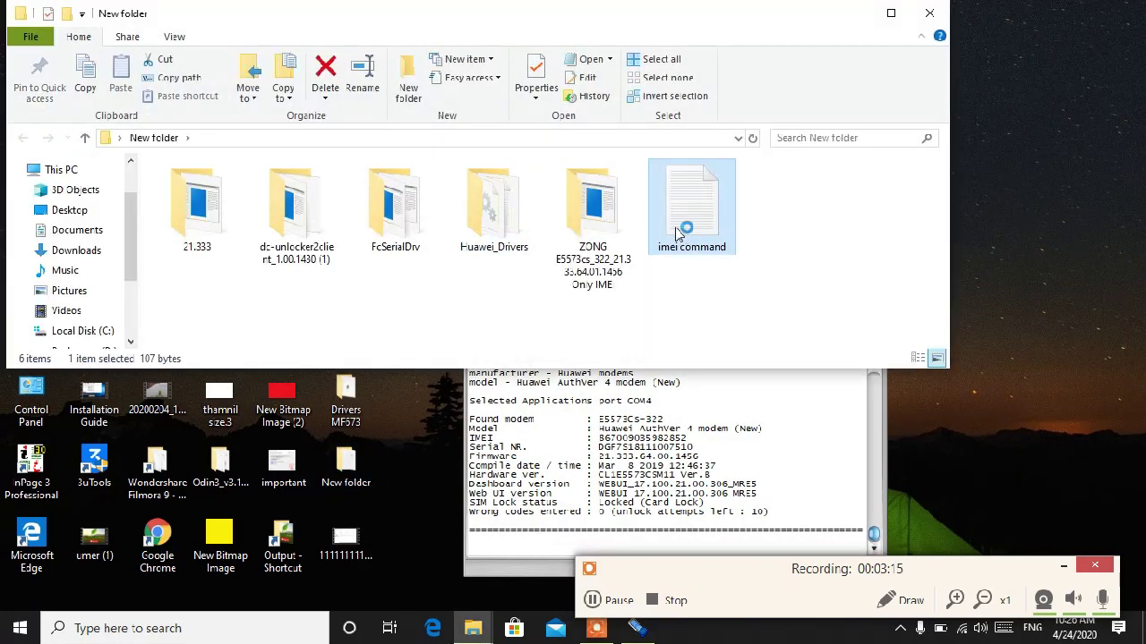
Step: Copy the complete AT^NVWREX command line from the imei command file and minimize the New folder window
drag(555, 186, 91, 184)
right_click(115, 182)
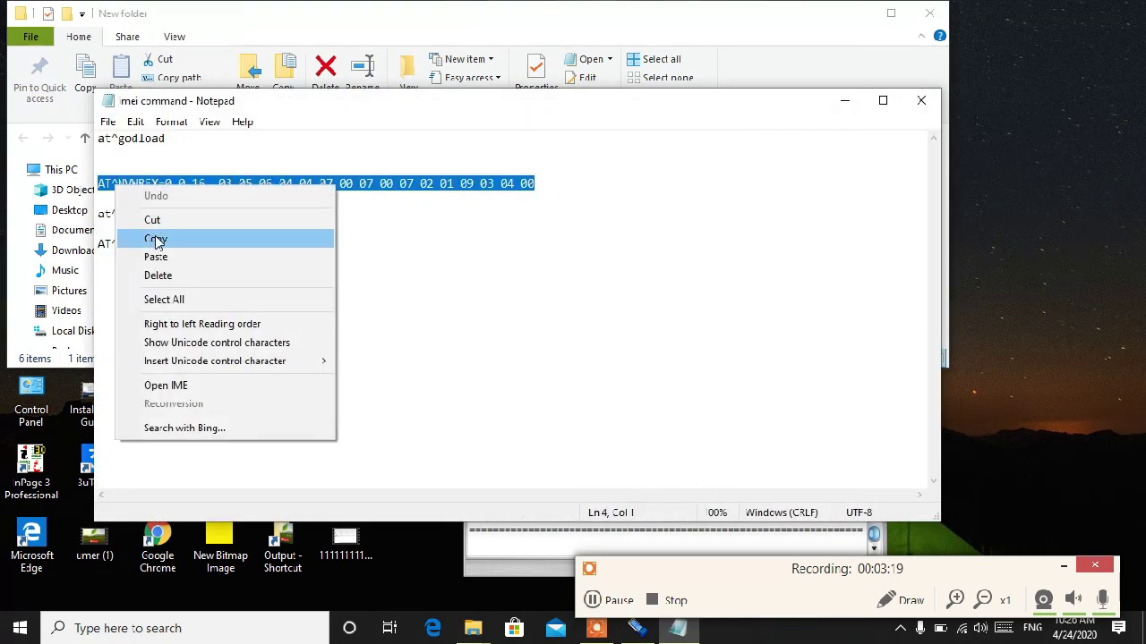
click(156, 240)
click(842, 27)
click(852, 12)
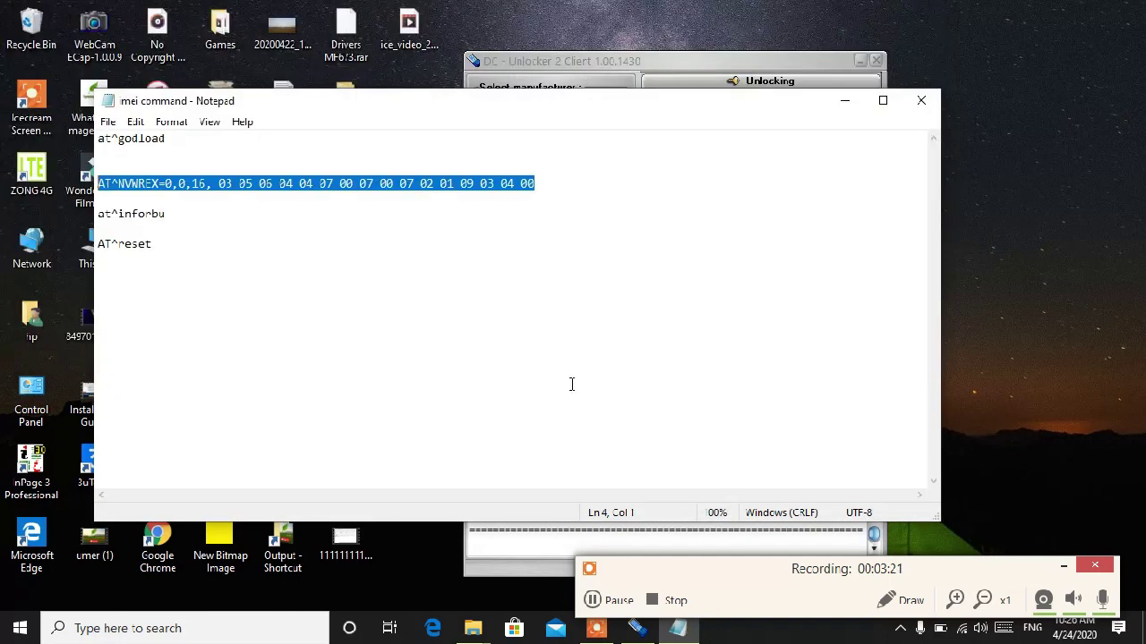
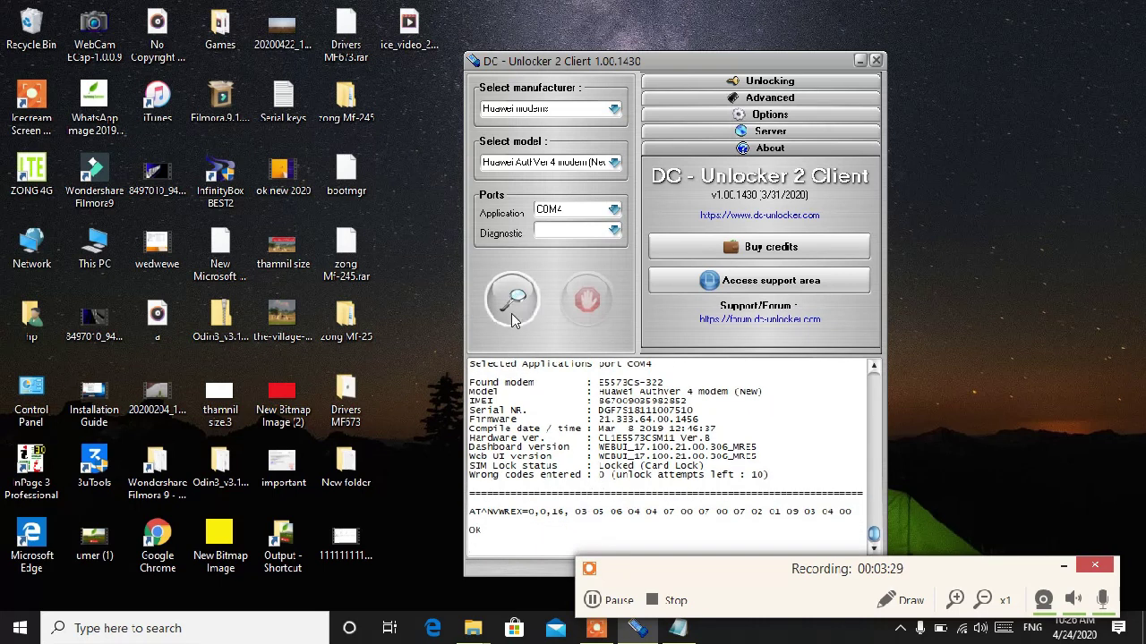
Step: Detect the modem again in DC-Unlocker and highlight the IMEI in the results
click(513, 304)
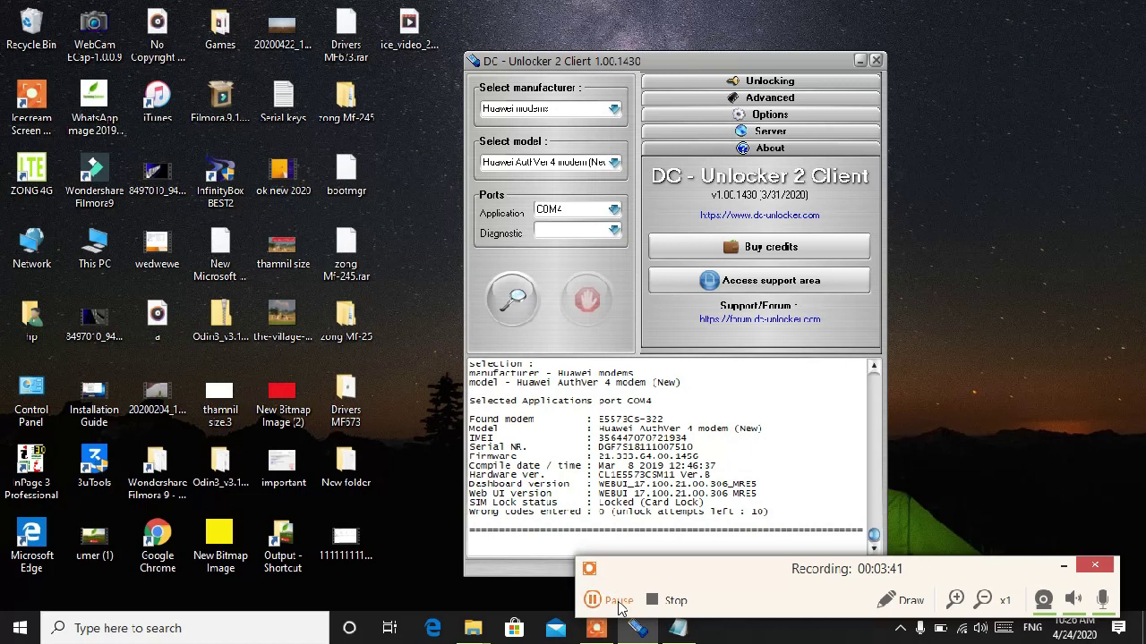
drag(597, 438, 688, 440)
click(619, 600)
click(622, 598)
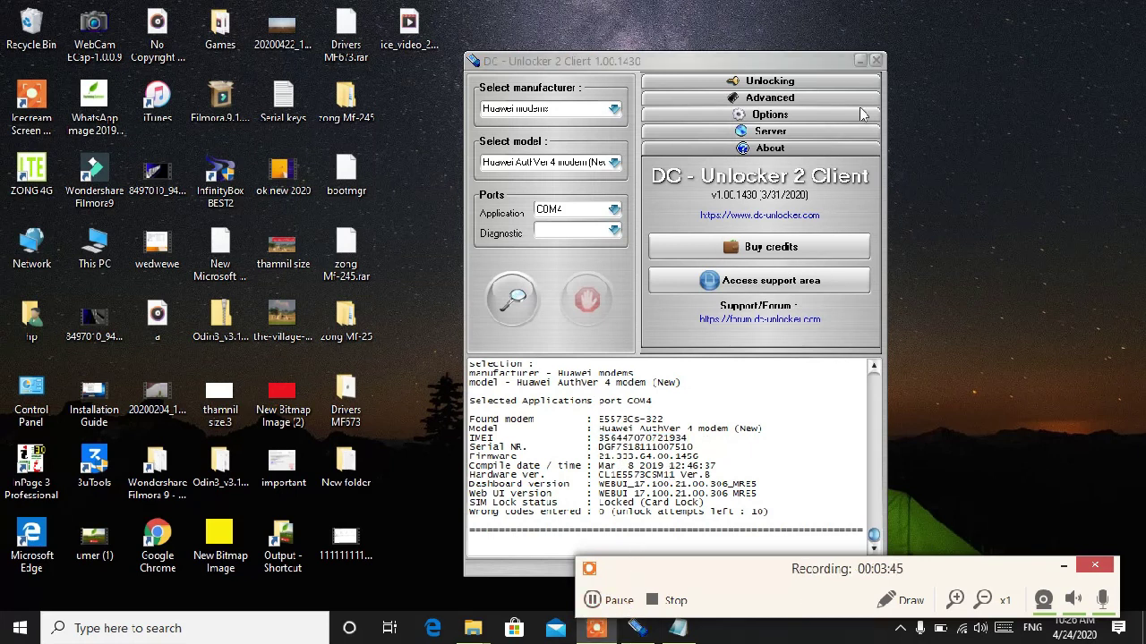
Step: Close the DC-Unlocker client and open the 21.333 folder inside New folder
click(725, 245)
key(alt+F4)
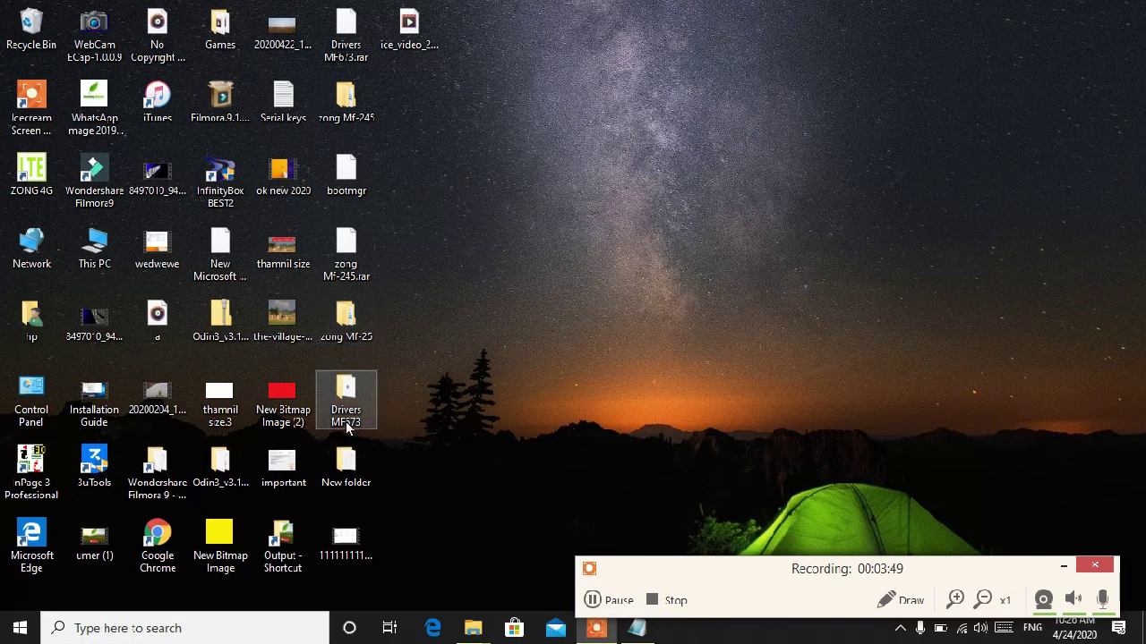
double_click(346, 461)
click(592, 208)
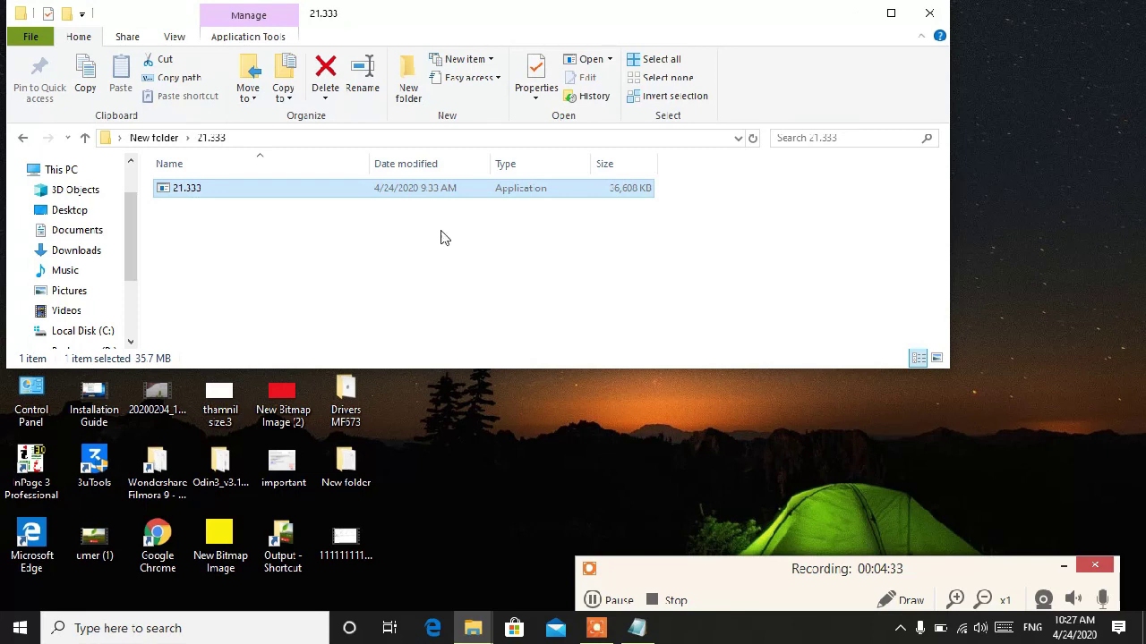
Step: Run the 21.333 application, enter the flashing password in its console, and reposition the folder window after flashing
double_click(338, 193)
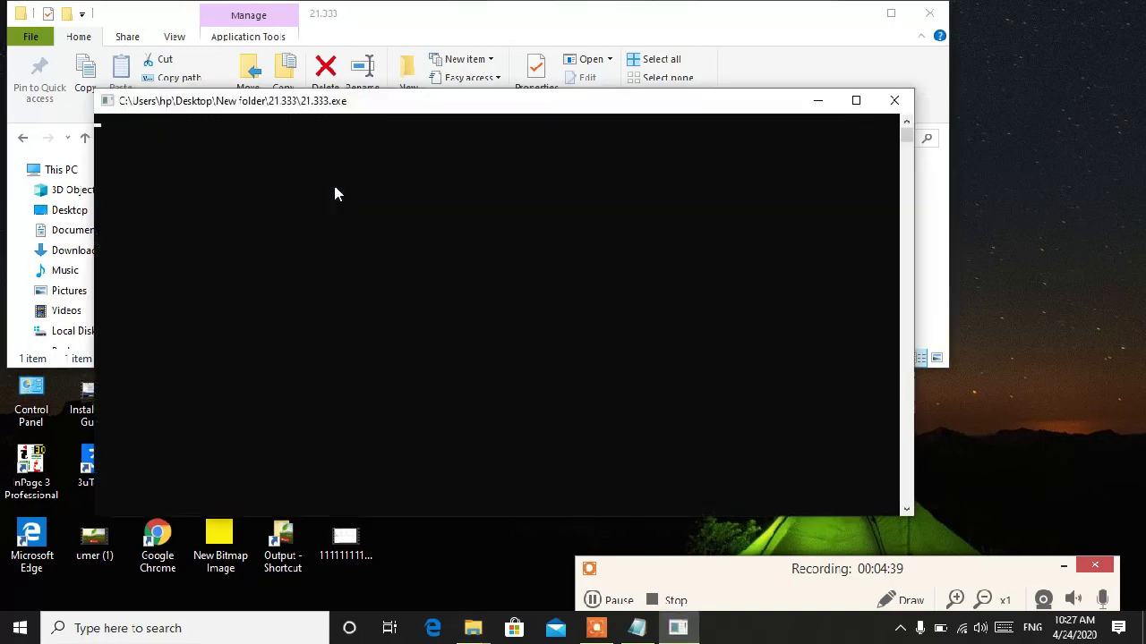
text(**********)
key(Return)
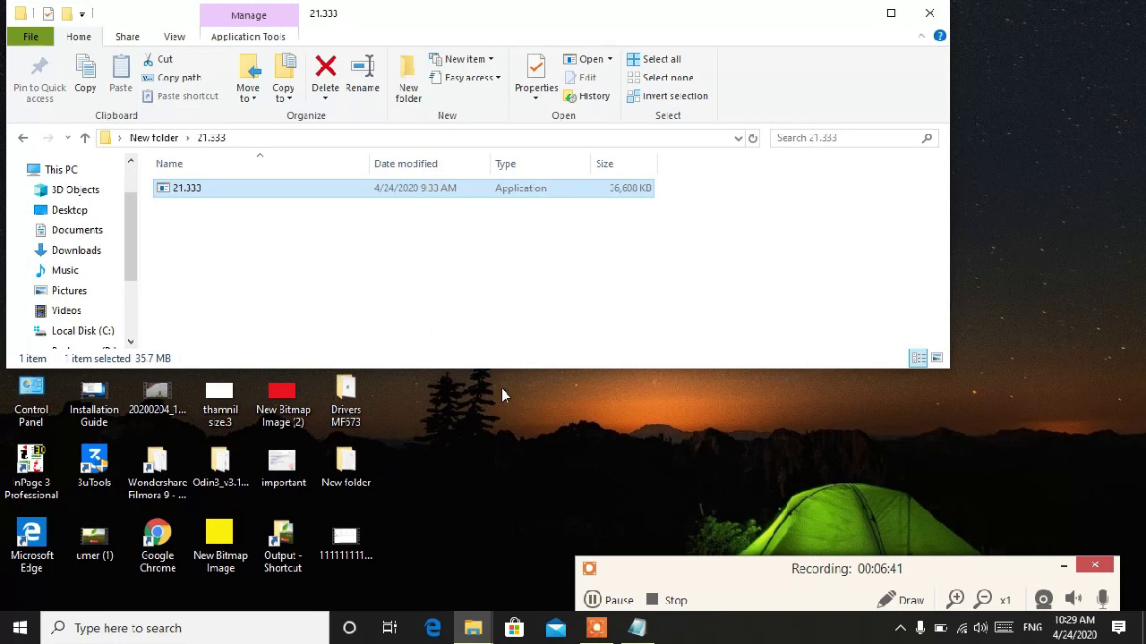
drag(791, 25, 921, 128)
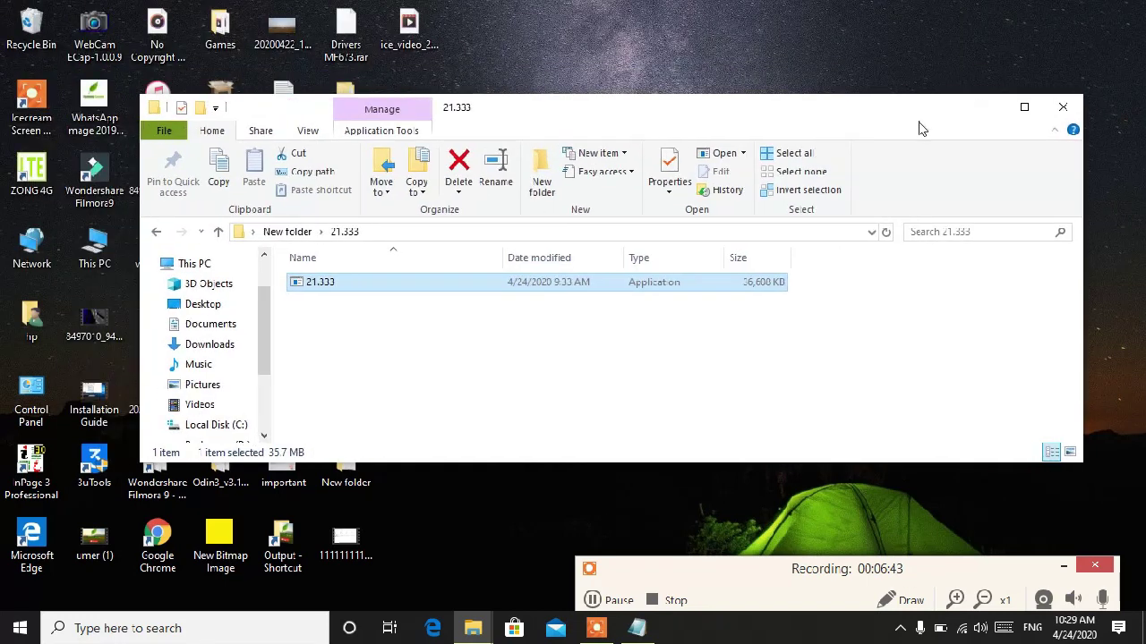